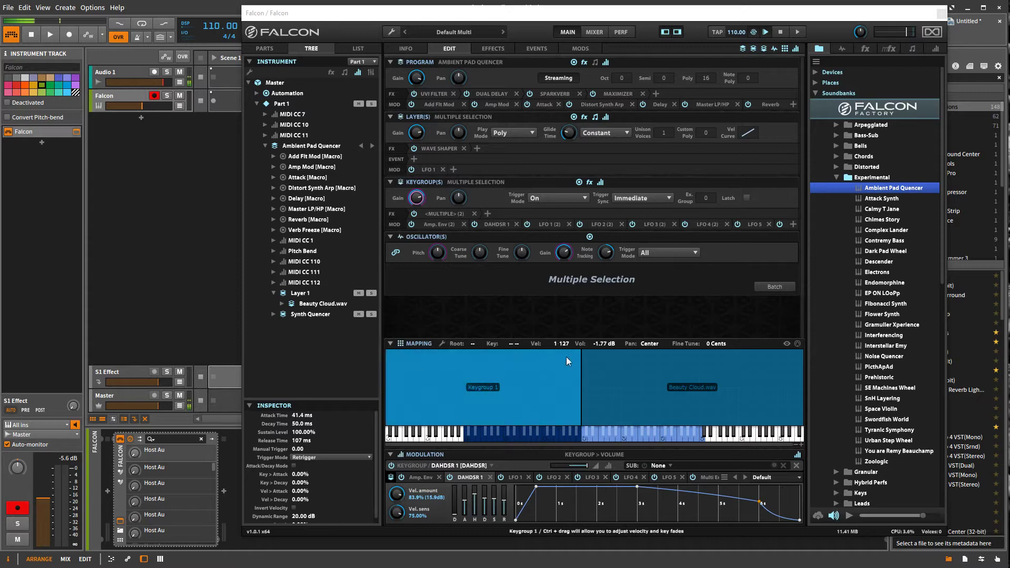
# Replace the loaded patch with an empty program and create a keygroup in it from the Synth Template
pyautogui.click(392, 32)
pyautogui.click(414, 116)
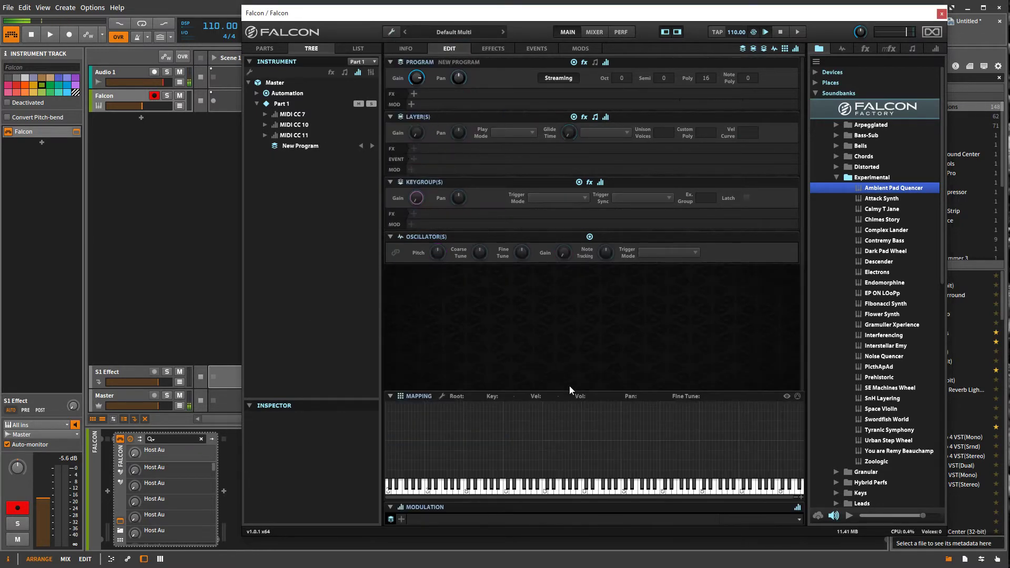
pyautogui.rightClick(578, 406)
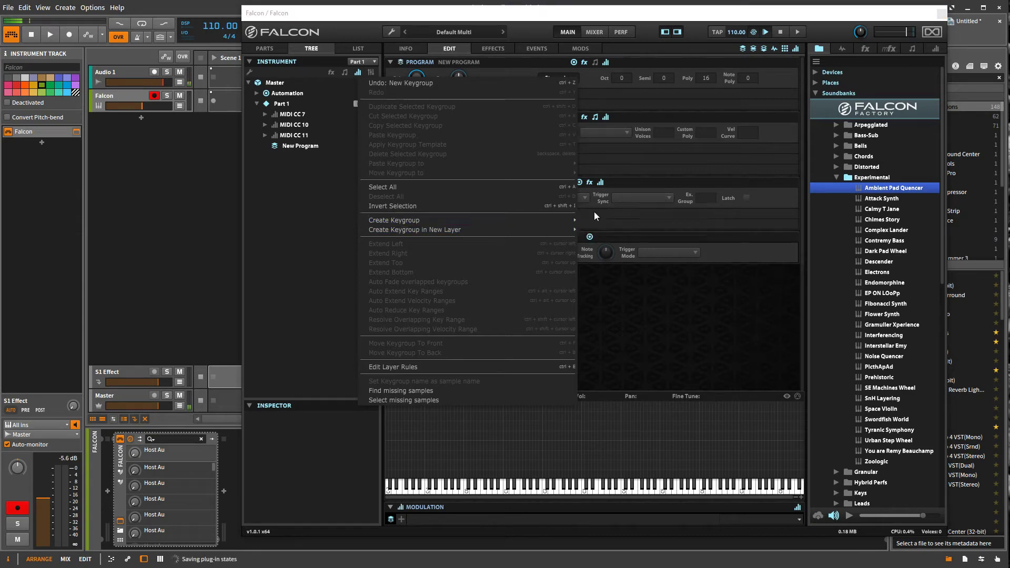
pyautogui.moveTo(551, 220)
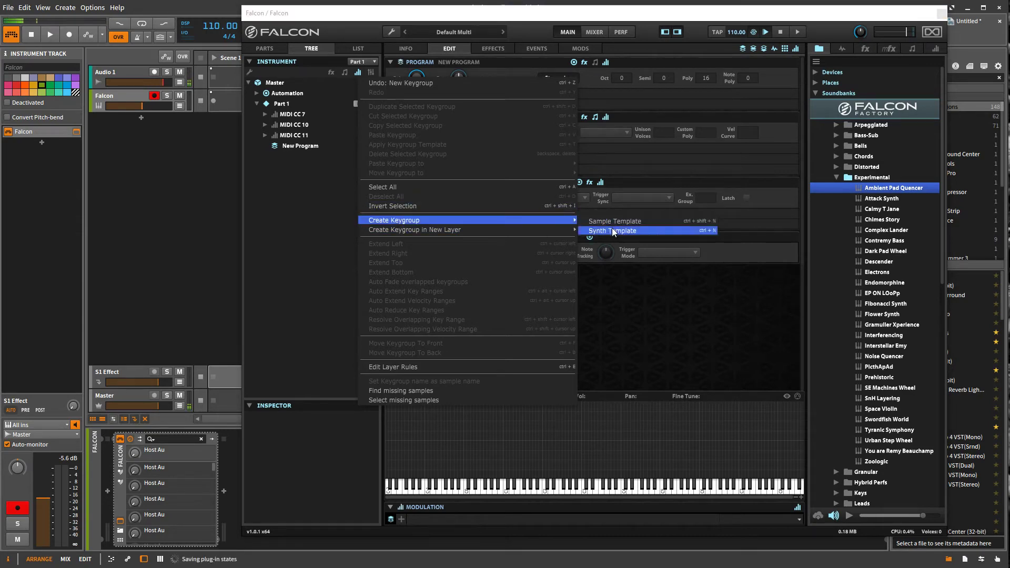
pyautogui.click(613, 231)
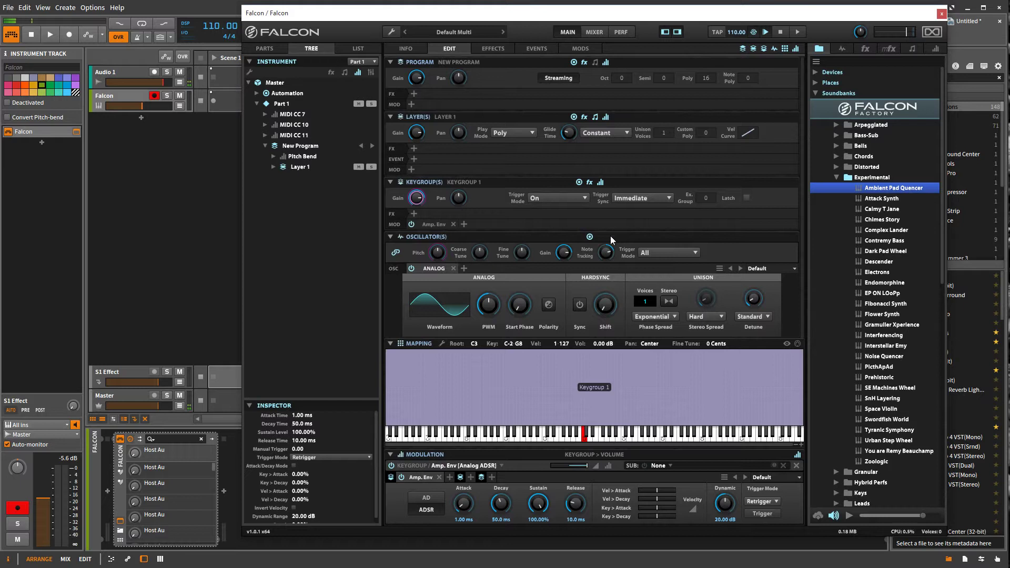
# Expand Layer 1 and Keygroup 1 in the tree and examine the modulation routings of keygroup gain, keygroup pan and oscillator pitch
pyautogui.click(274, 166)
pyautogui.click(283, 178)
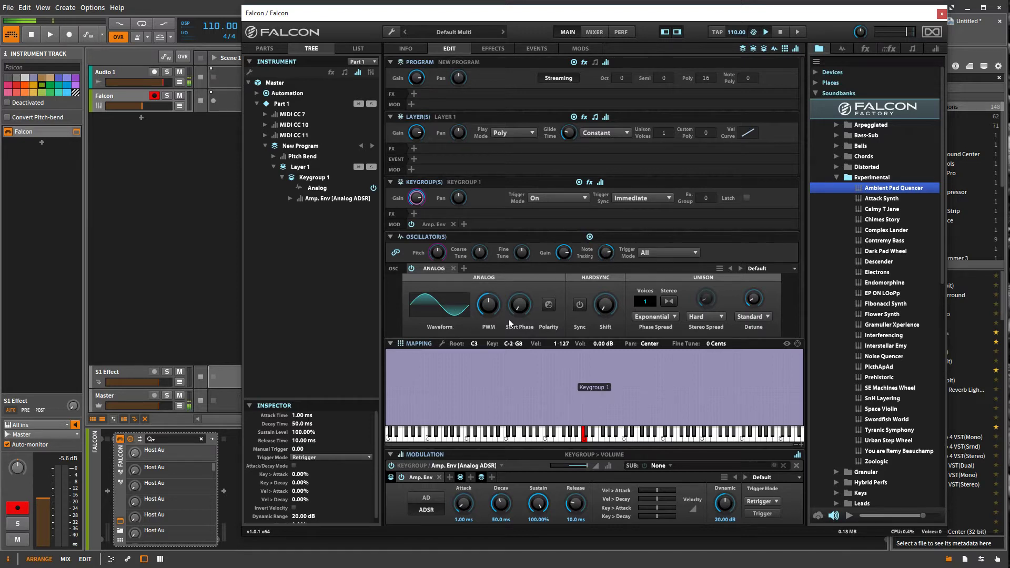
pyautogui.moveTo(524, 291)
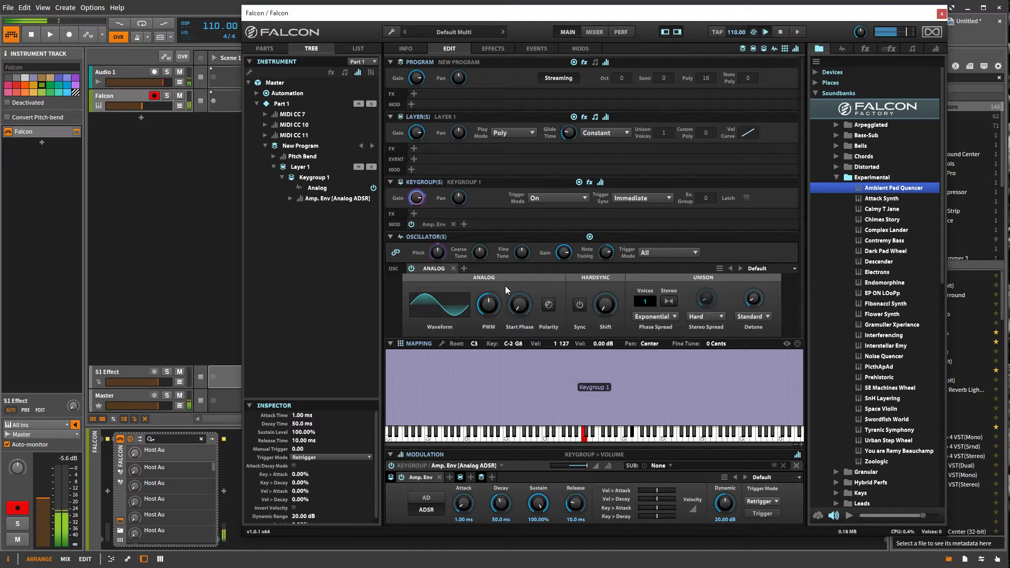
pyautogui.click(402, 477)
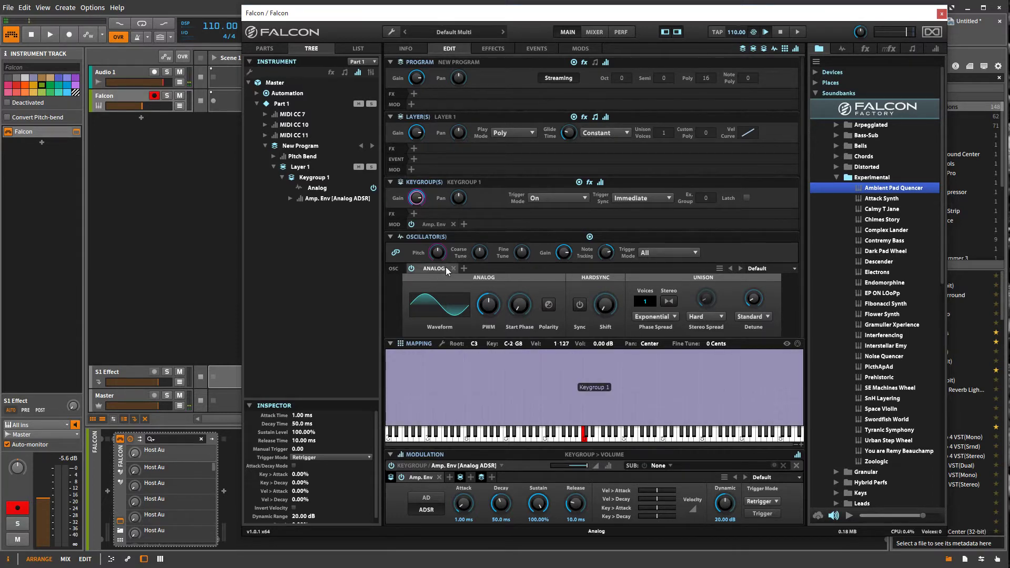
pyautogui.moveTo(412, 203)
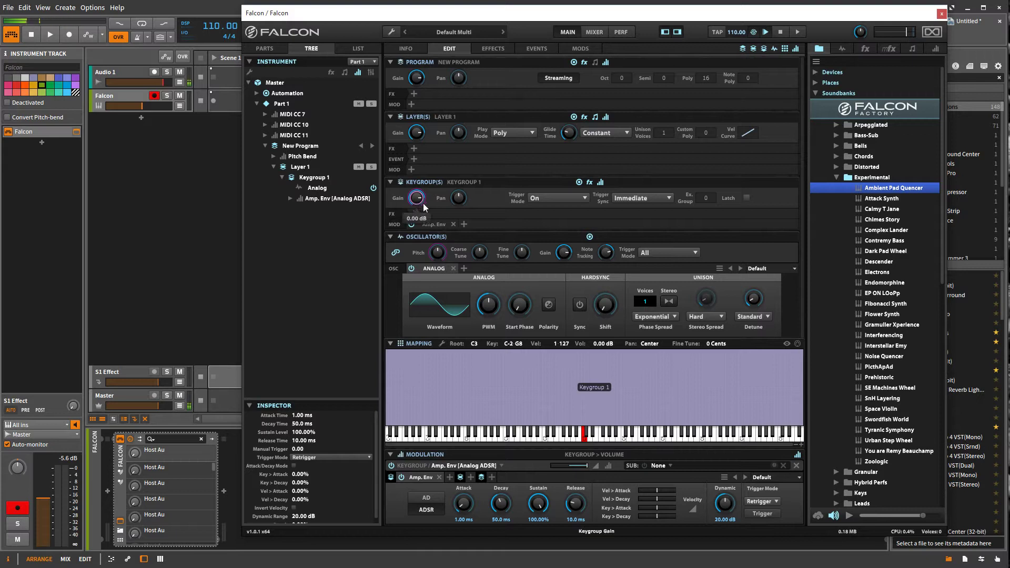
pyautogui.moveTo(430, 254)
pyautogui.click(437, 253)
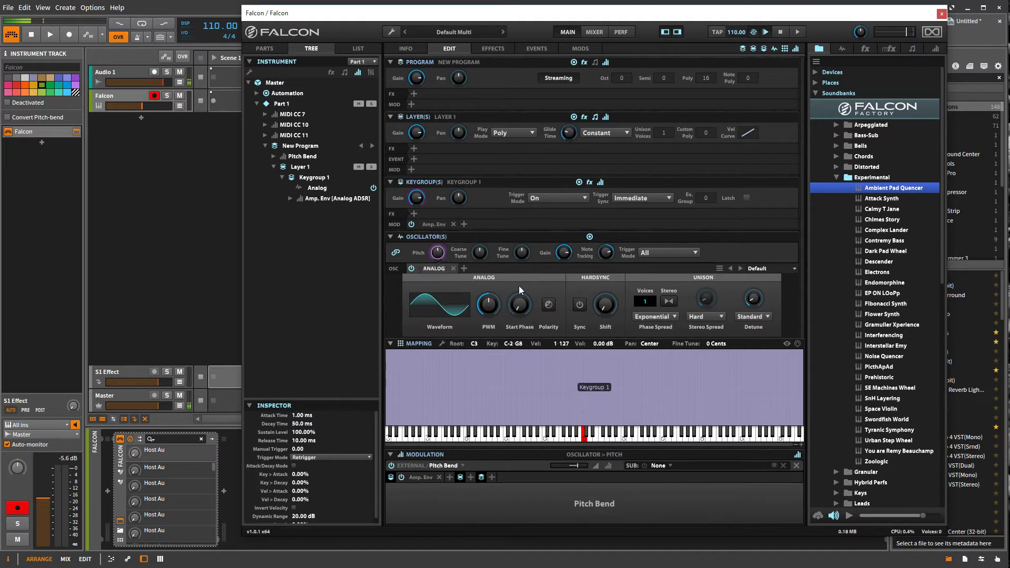
pyautogui.click(419, 197)
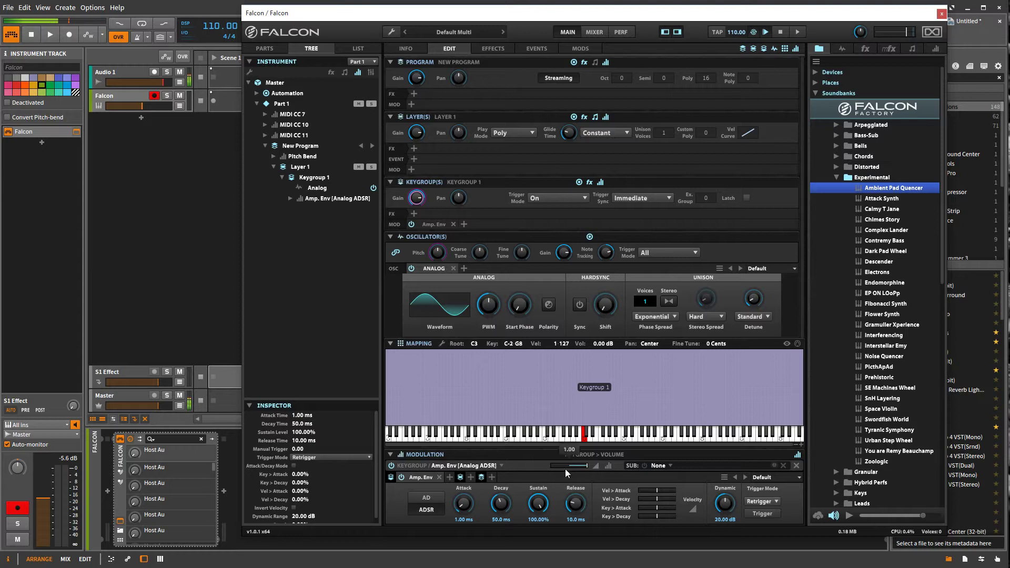
pyautogui.click(459, 198)
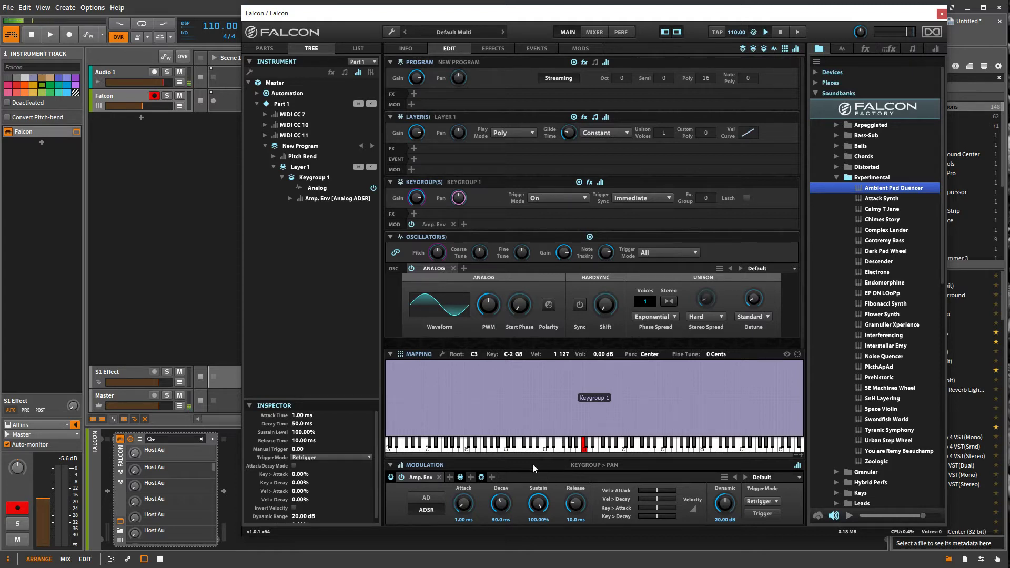
pyautogui.click(413, 198)
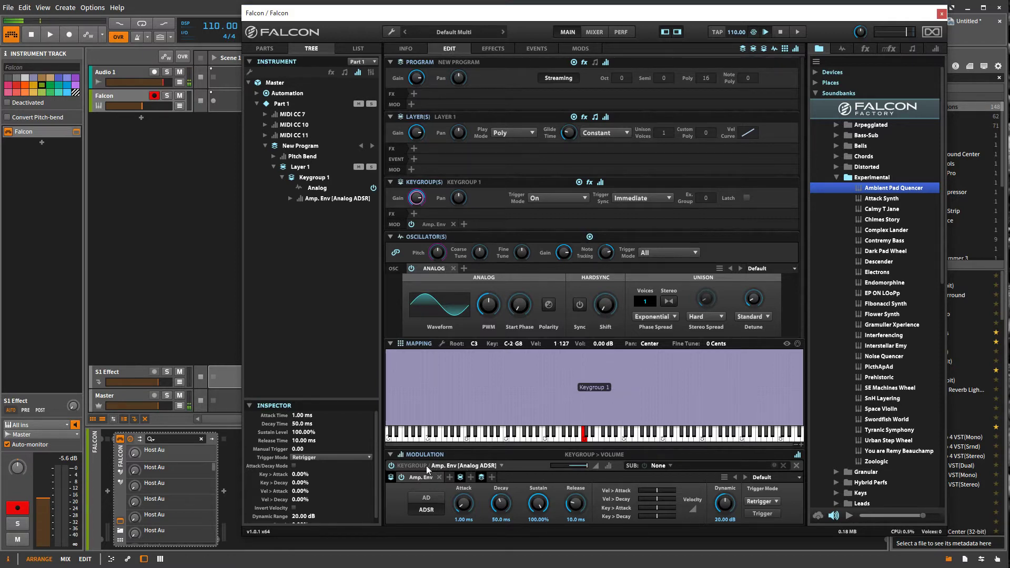
pyautogui.moveTo(584, 466)
pyautogui.rightClick(488, 301)
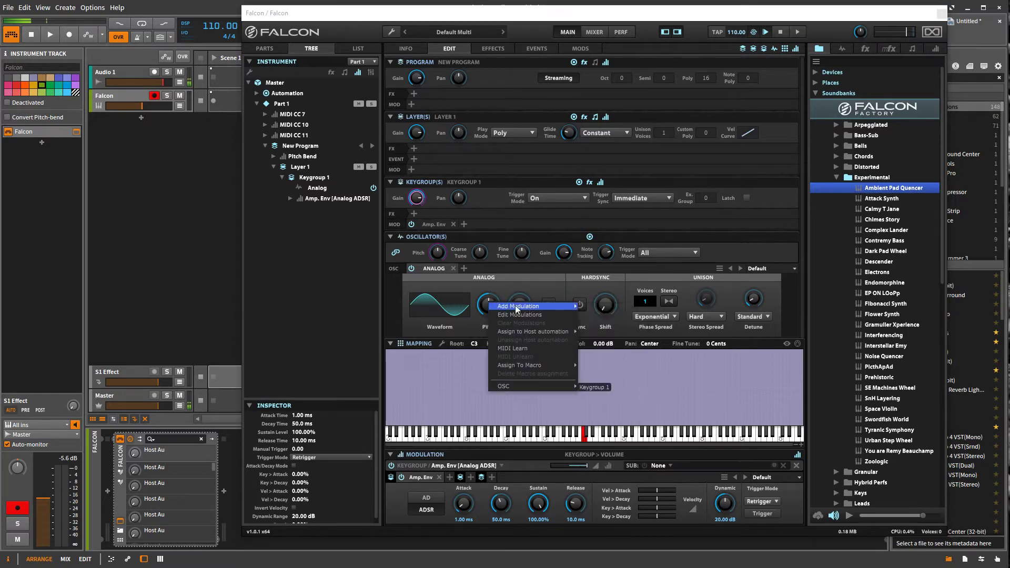
pyautogui.moveTo(497, 307)
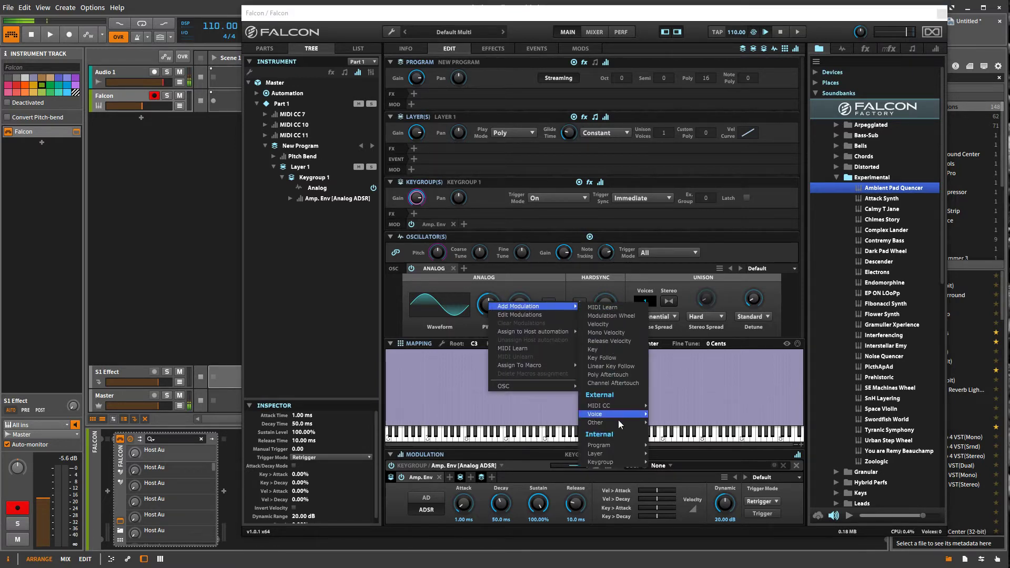
pyautogui.moveTo(618, 448)
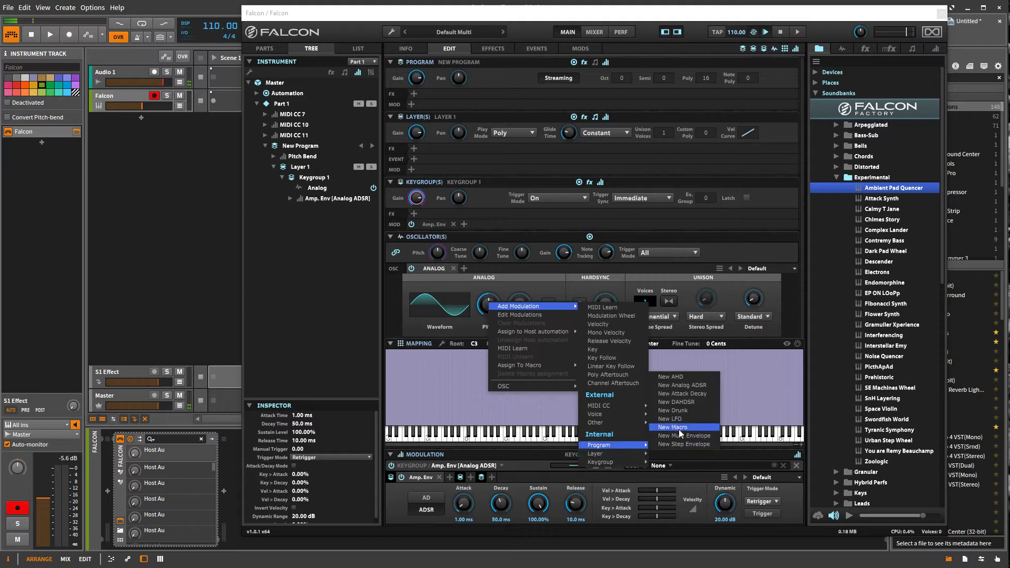
pyautogui.click(487, 269)
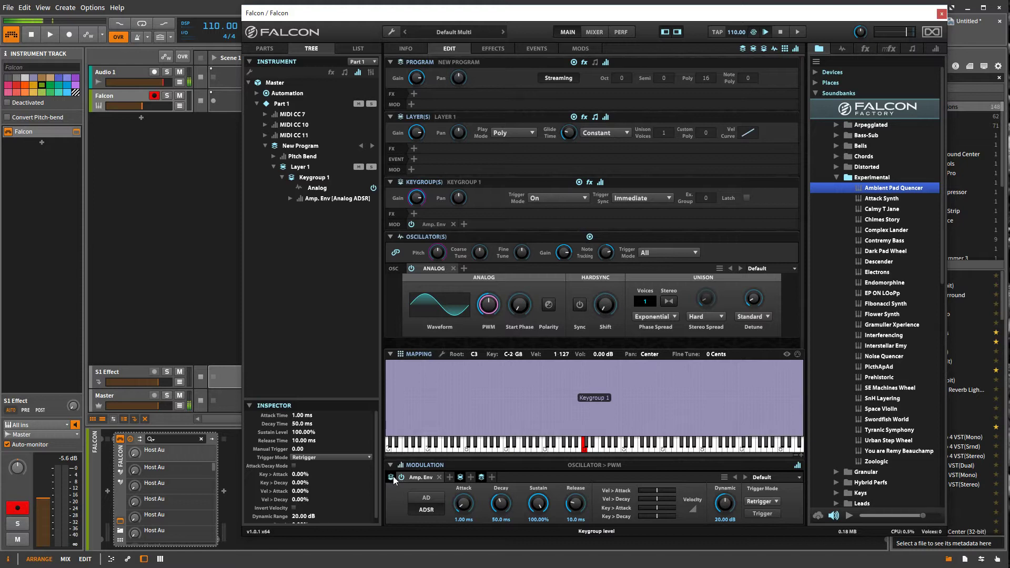
# Add an LFO modulation source at keygroup level and select it under Keygroup 1 in the instrument tree
pyautogui.click(450, 478)
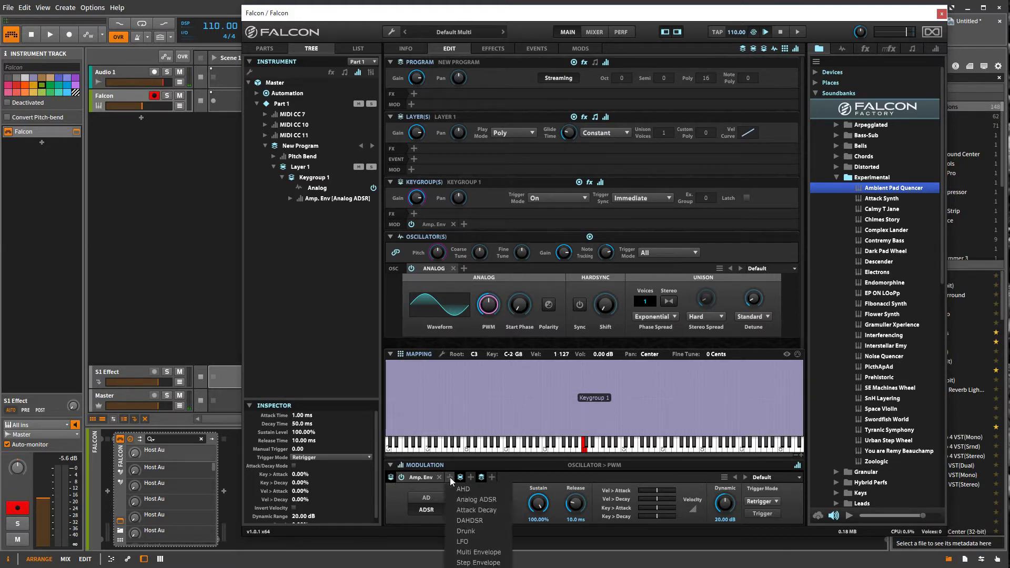
pyautogui.click(478, 542)
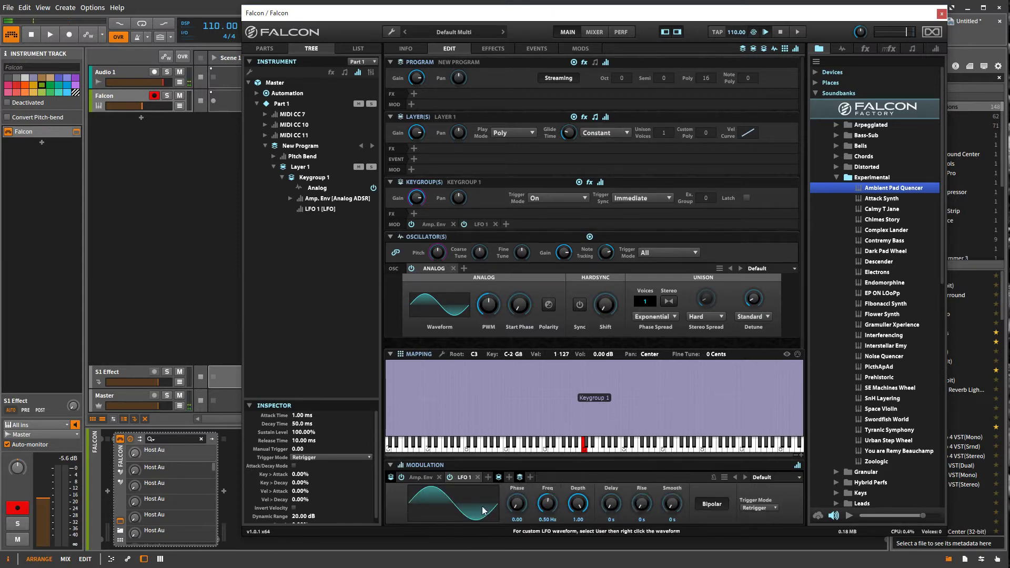
pyautogui.click(317, 179)
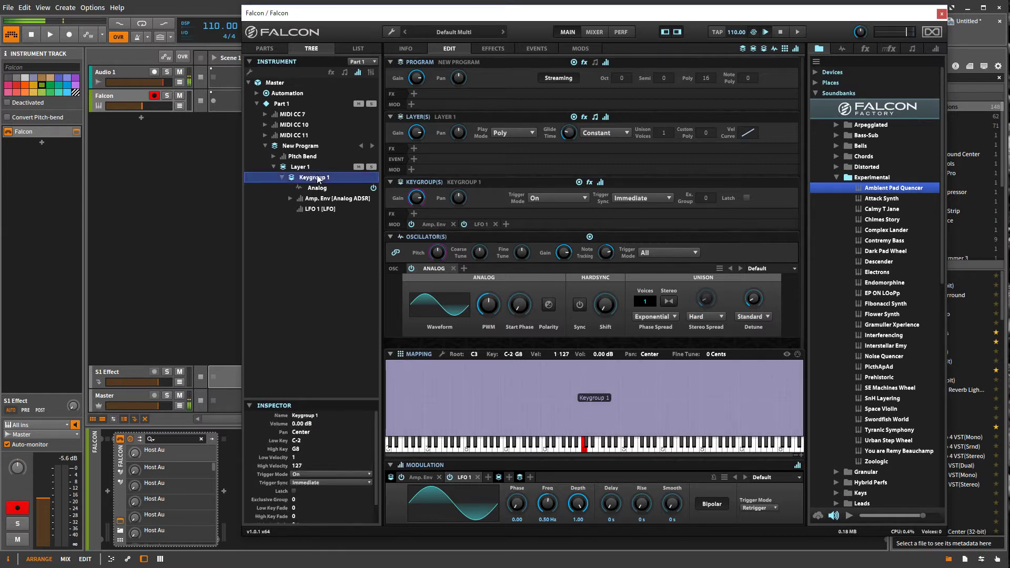
pyautogui.click(315, 208)
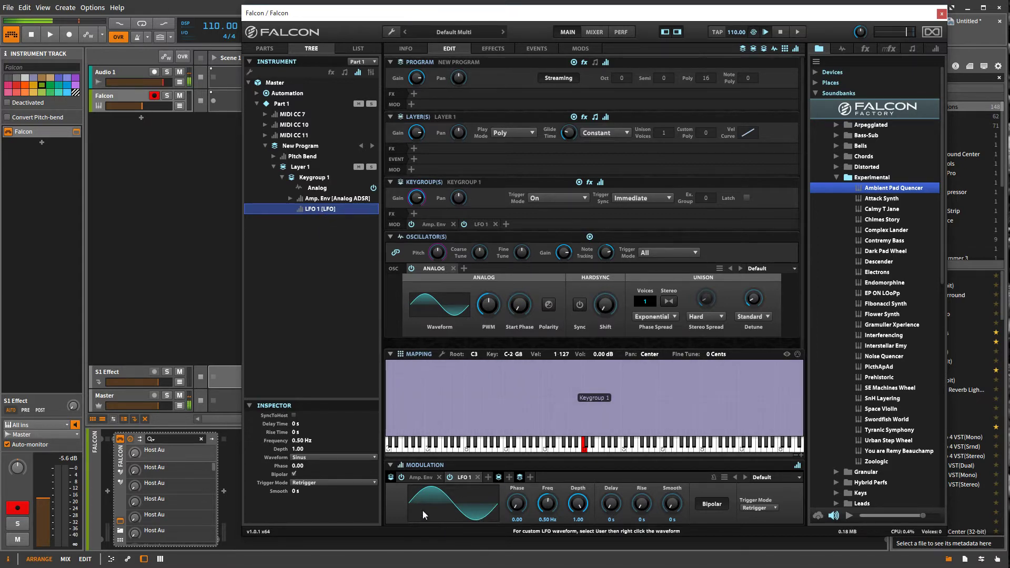
# Assign LFO 1 as the modulator of the Analog oscillator's PWM
pyautogui.click(458, 477)
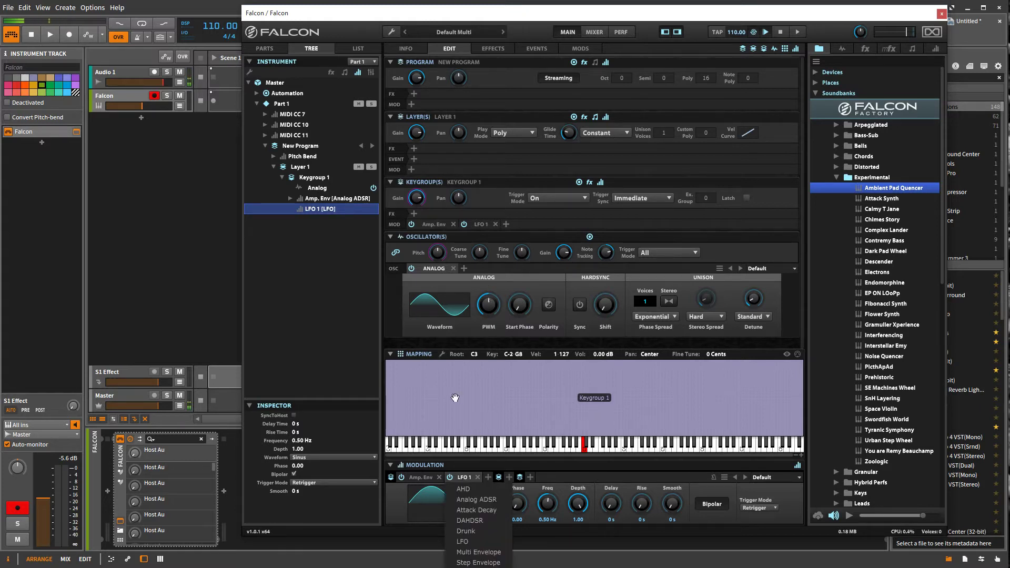
pyautogui.click(445, 484)
pyautogui.moveTo(464, 477); pyautogui.dragTo(489, 300)
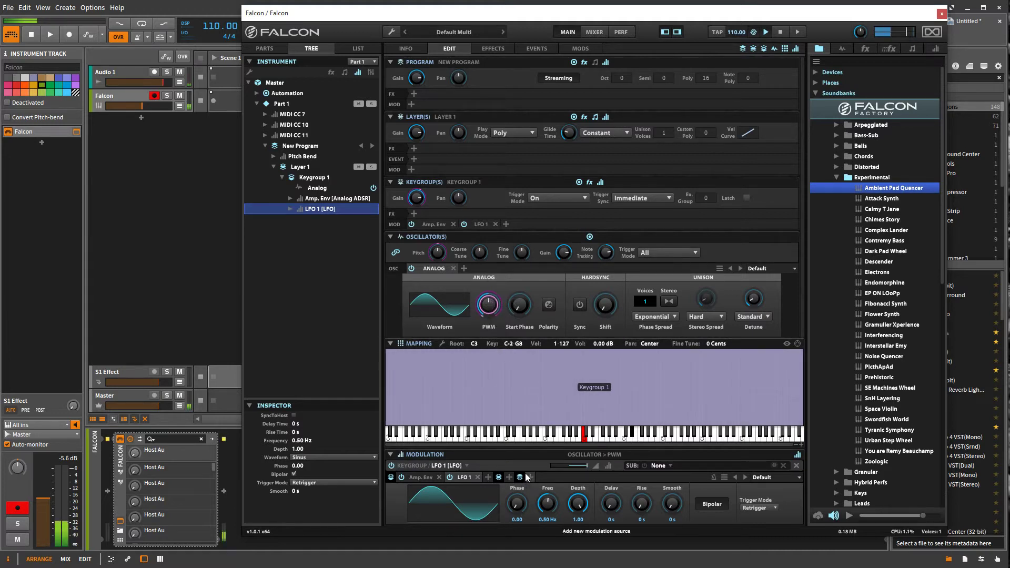
# Lower the amount of the LFO 1 modulation on PWM and open its Mapper Editor
pyautogui.moveTo(544, 497)
pyautogui.moveTo(585, 466)
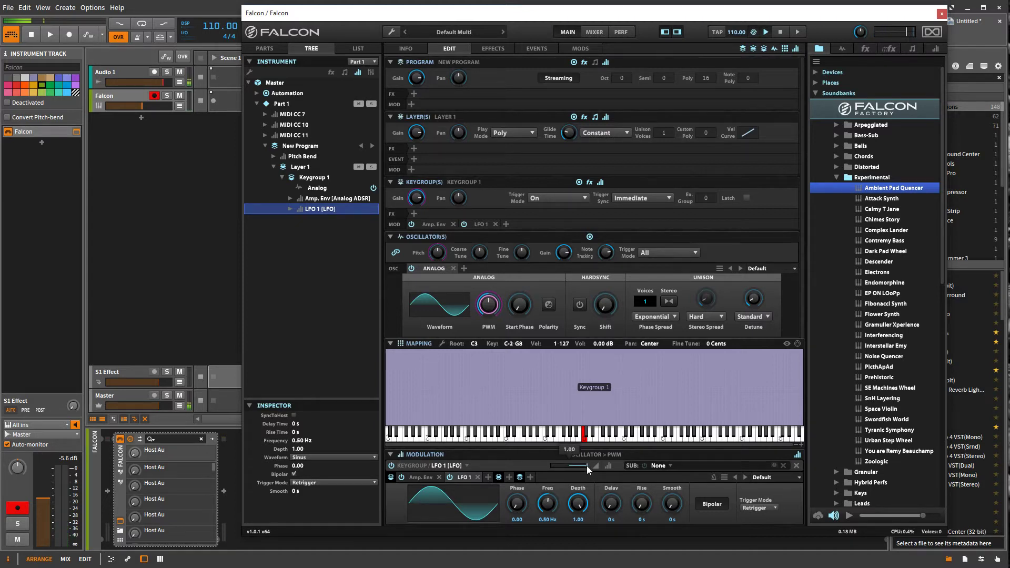
pyautogui.moveTo(582, 465); pyautogui.dragTo(576, 467)
pyautogui.moveTo(499, 317)
pyautogui.moveTo(576, 466)
pyautogui.moveTo(566, 468); pyautogui.dragTo(567, 469)
pyautogui.click(608, 466)
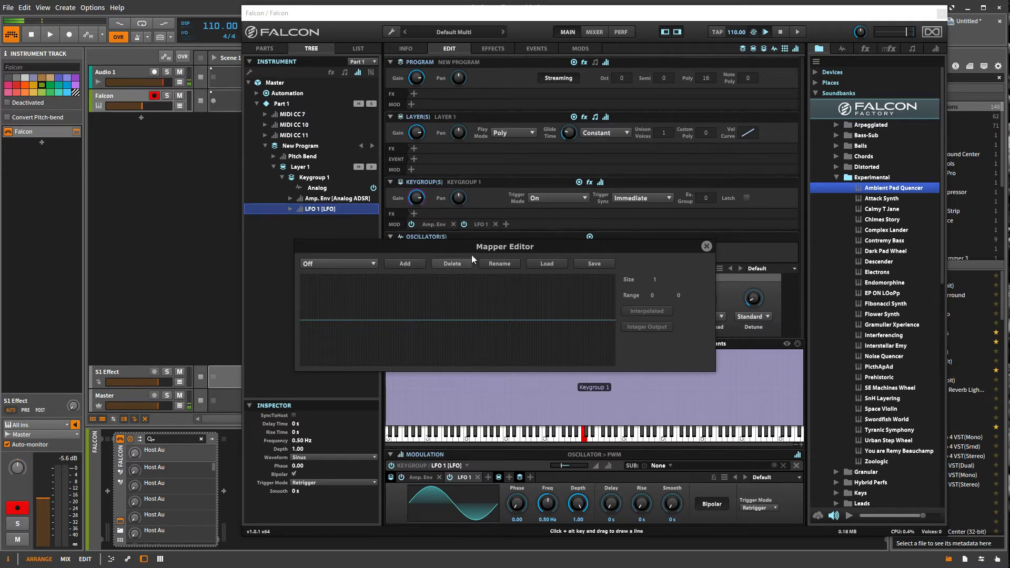
pyautogui.moveTo(477, 242); pyautogui.dragTo(542, 310)
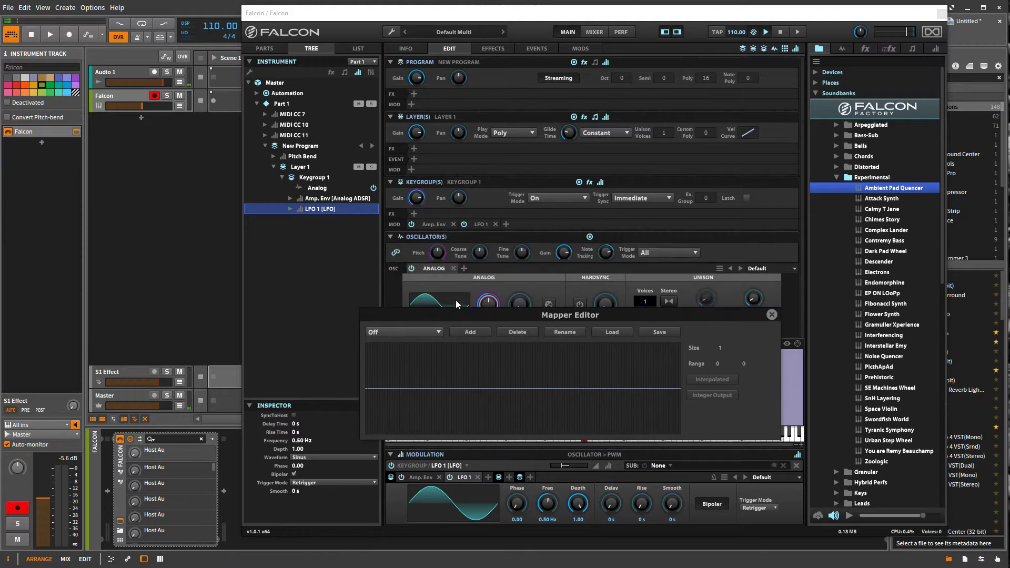
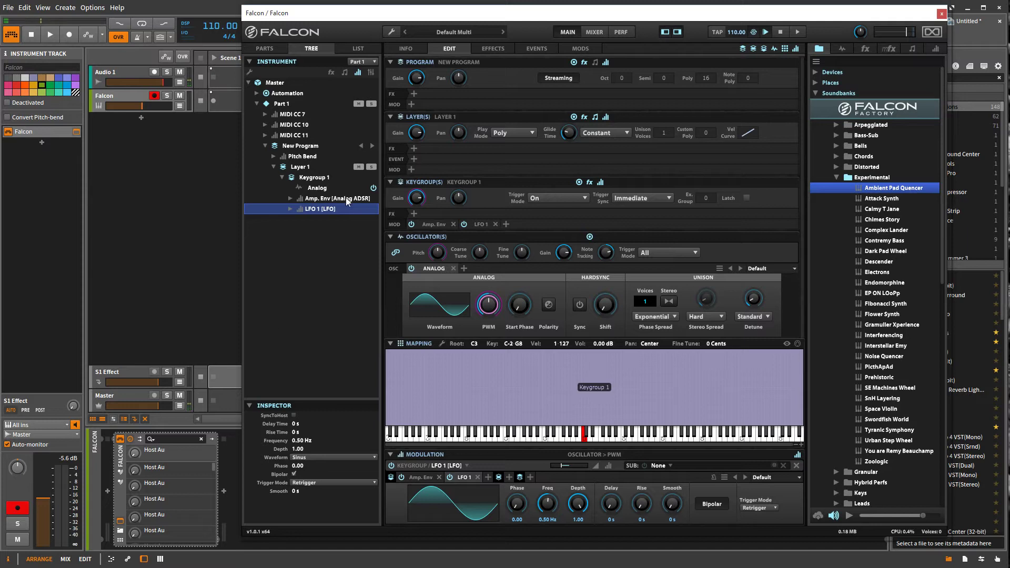
# Add a second keygroup to Layer 1
pyautogui.click(314, 165)
pyautogui.rightClick(313, 166)
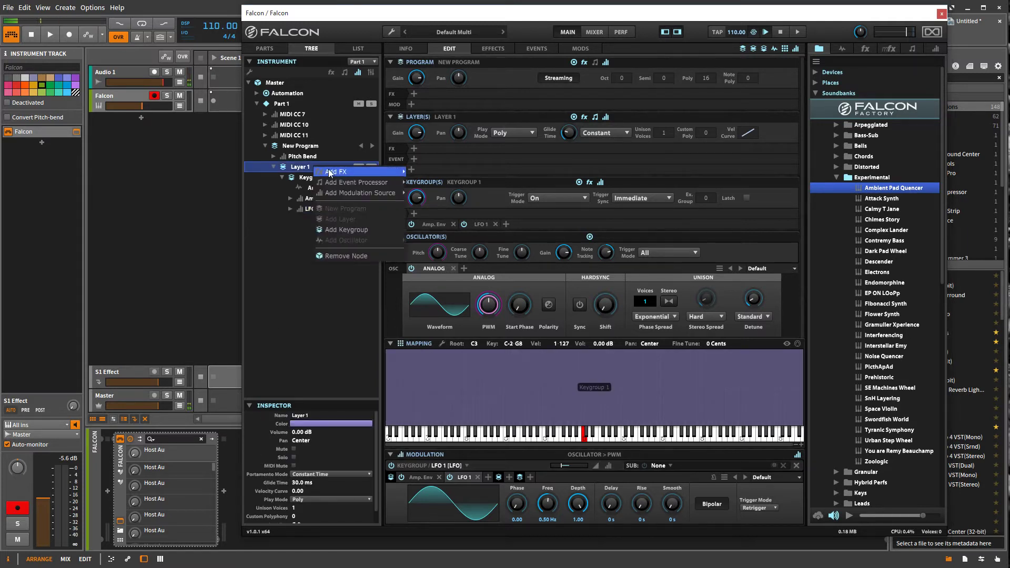
pyautogui.click(342, 230)
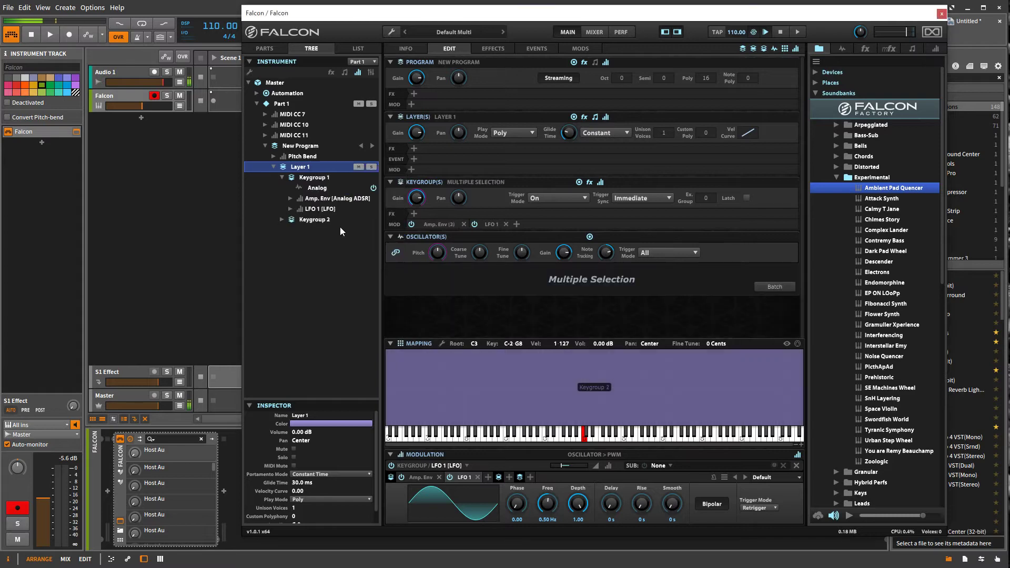
# Add a second layer to the program with a keygroup inside it, and select that keygroup
pyautogui.rightClick(306, 145)
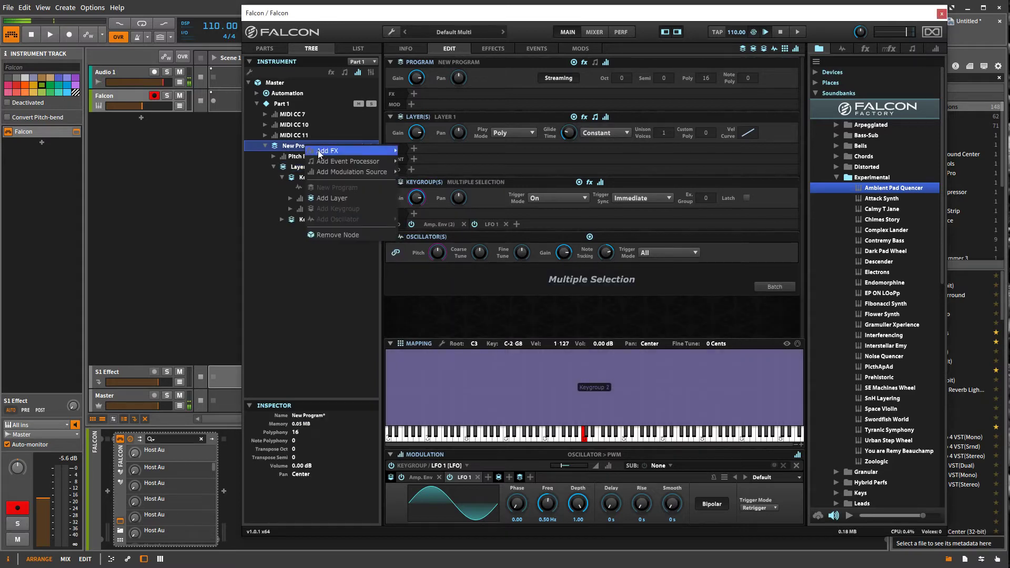
pyautogui.click(328, 199)
pyautogui.click(304, 231)
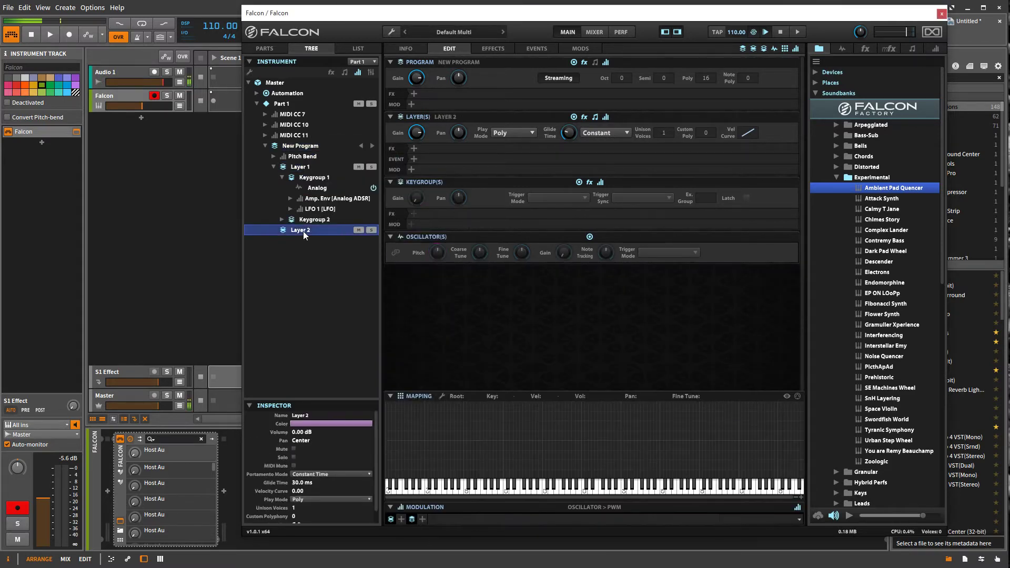
pyautogui.rightClick(303, 232)
pyautogui.click(335, 298)
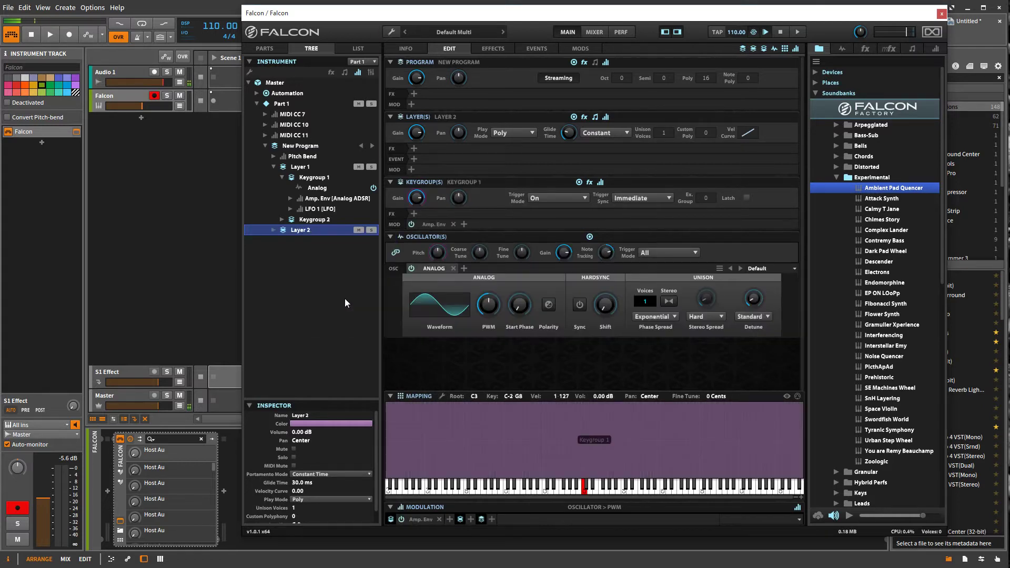
pyautogui.click(274, 230)
pyautogui.click(307, 242)
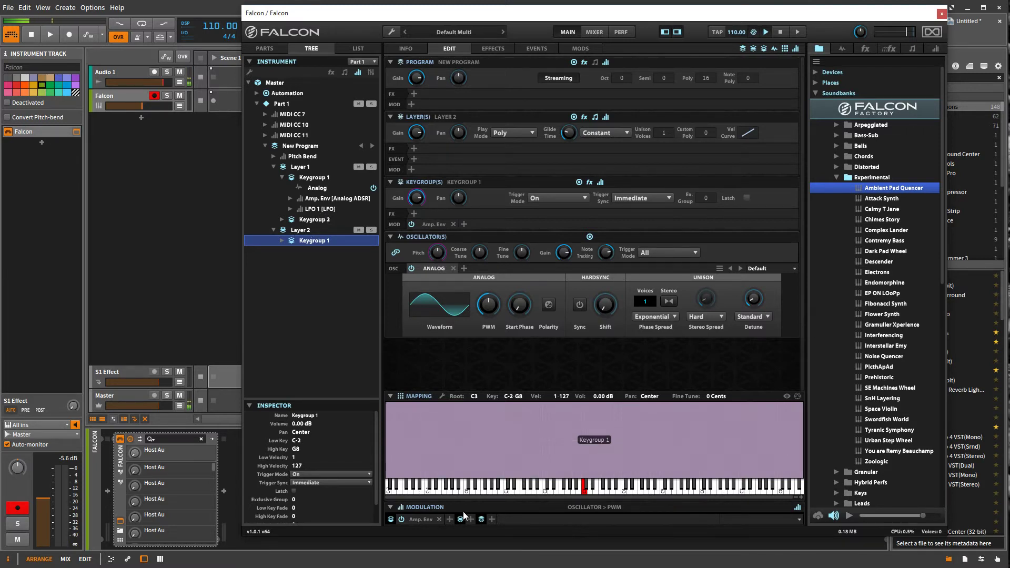
# Add two LFOs and an Analog ADSR envelope as modulation sources to the keygroup in Layer 2
pyautogui.click(307, 147)
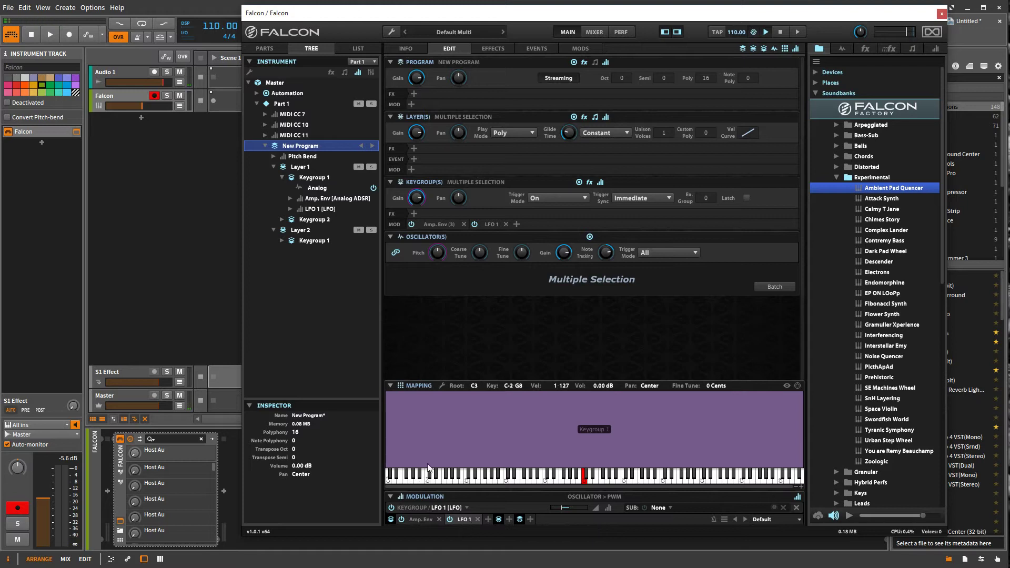
pyautogui.click(316, 242)
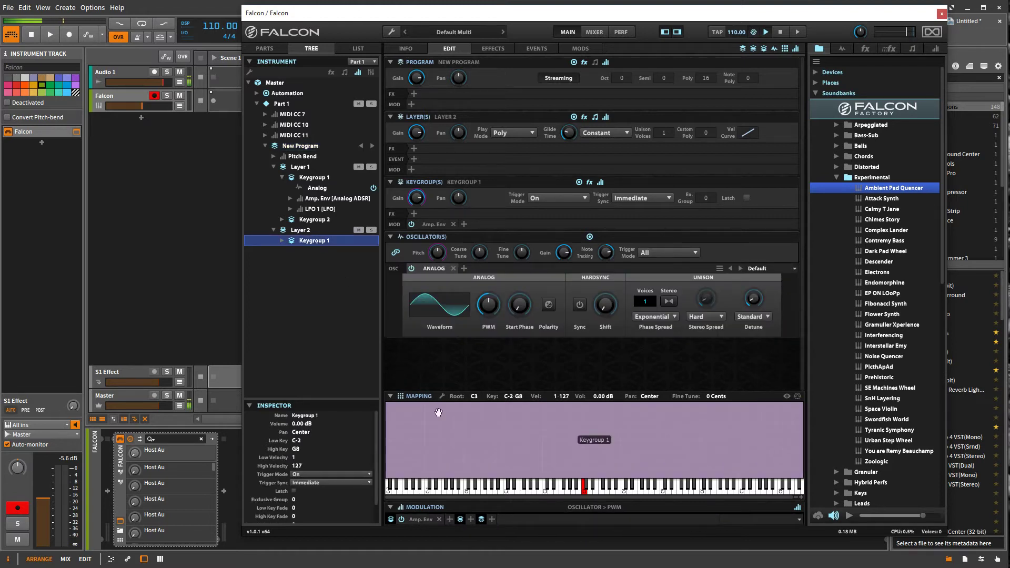
pyautogui.click(449, 520)
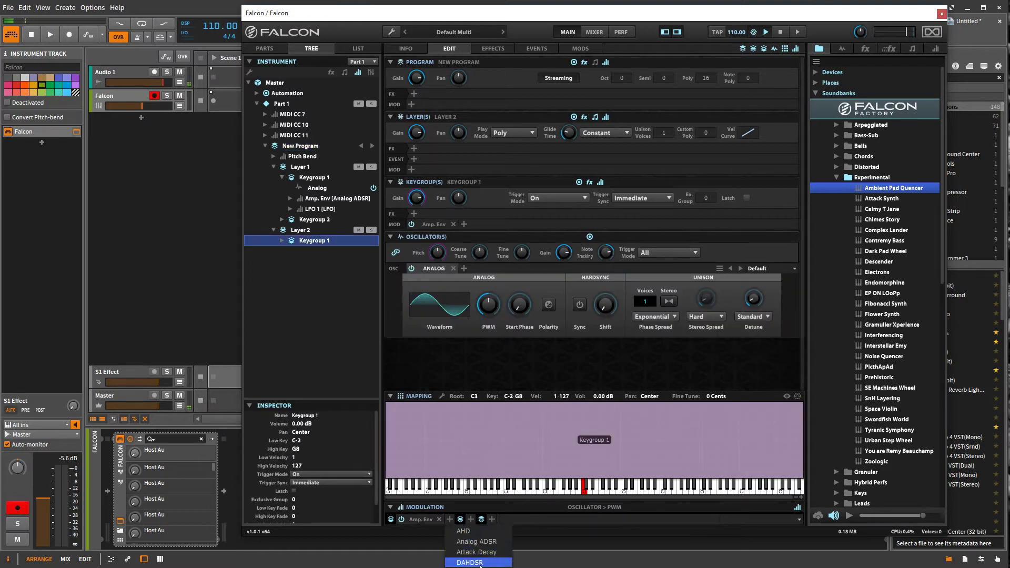
pyautogui.click(474, 542)
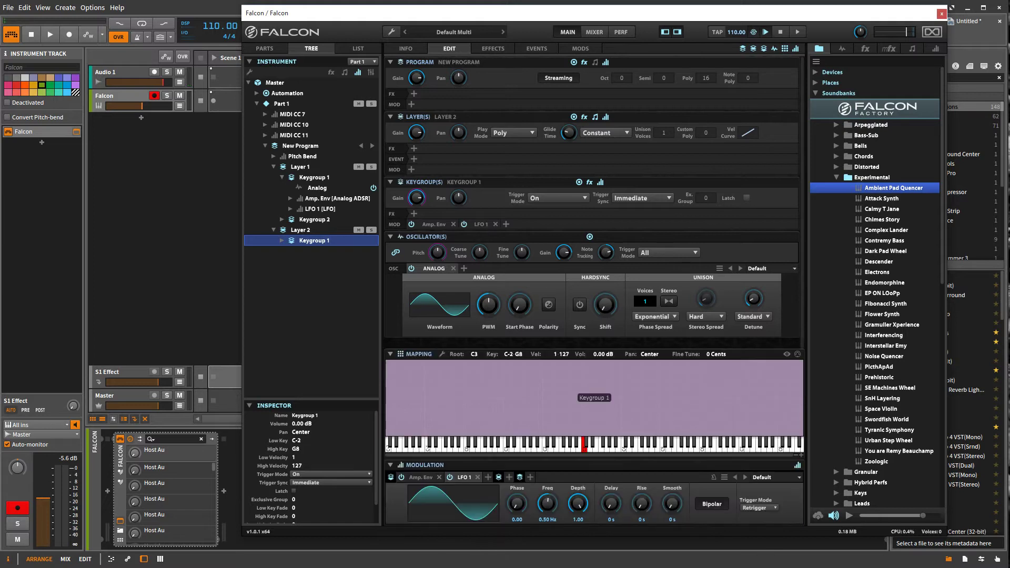
pyautogui.click(487, 476)
pyautogui.click(501, 542)
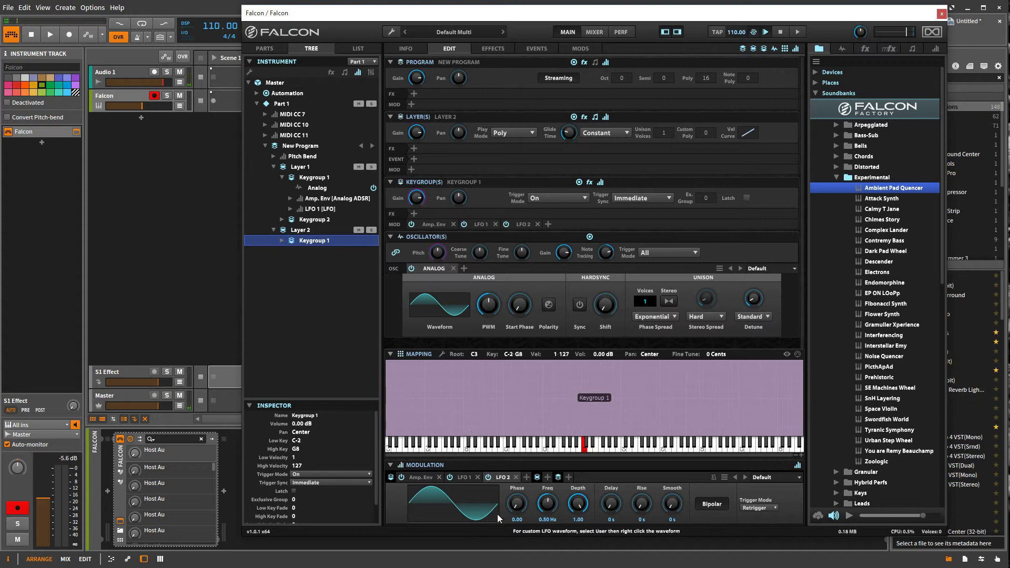
pyautogui.click(527, 478)
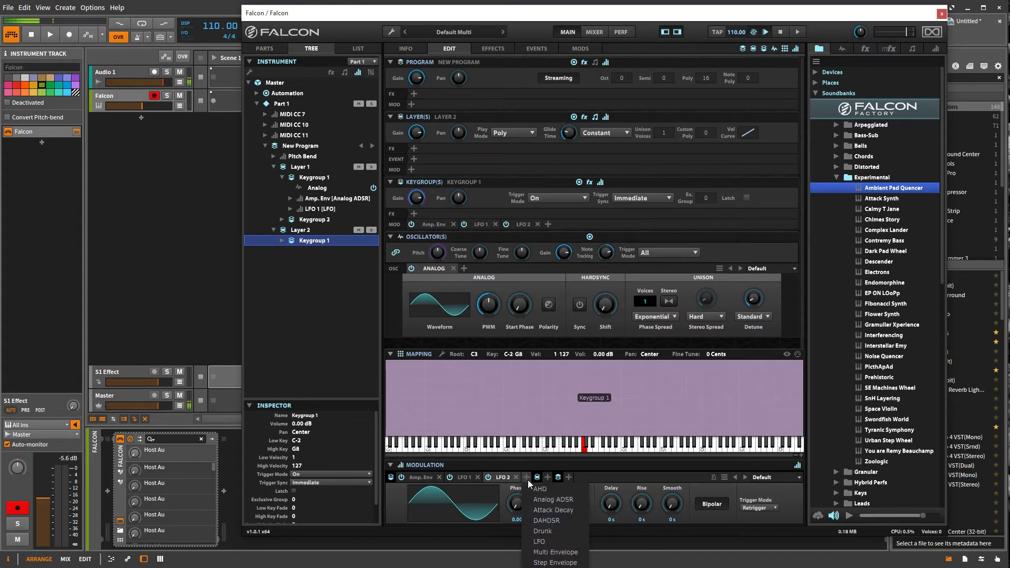
pyautogui.click(562, 501)
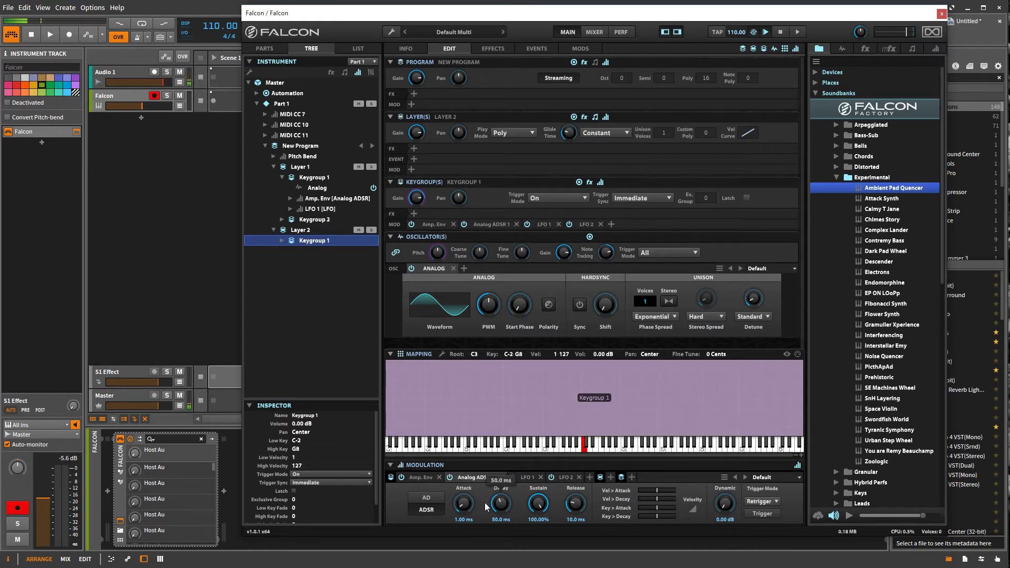
pyautogui.moveTo(478, 511)
# Select the whole New Program and set the waveform of the shared LFO 1 to Random S&H
pyautogui.click(314, 147)
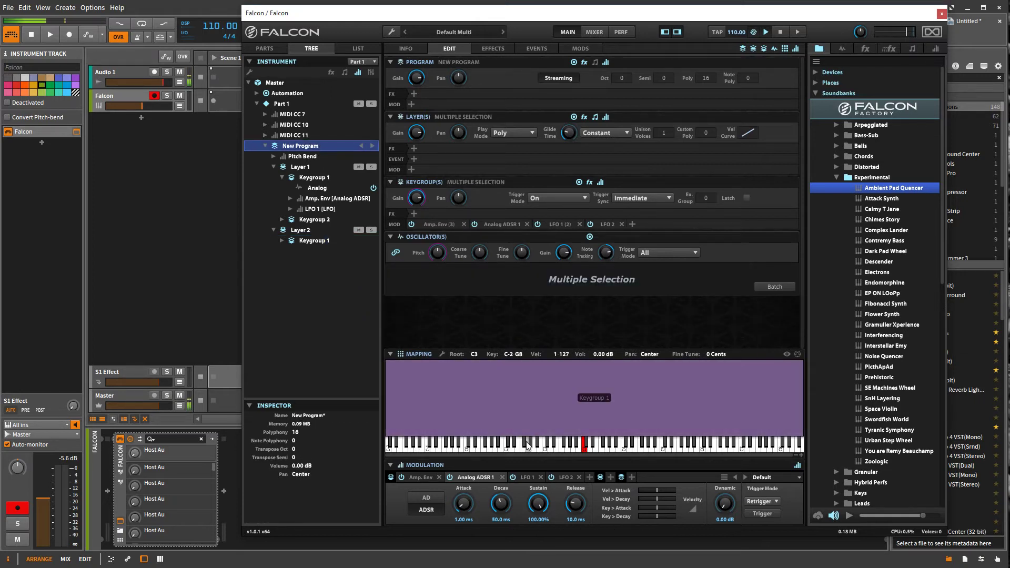
pyautogui.click(525, 477)
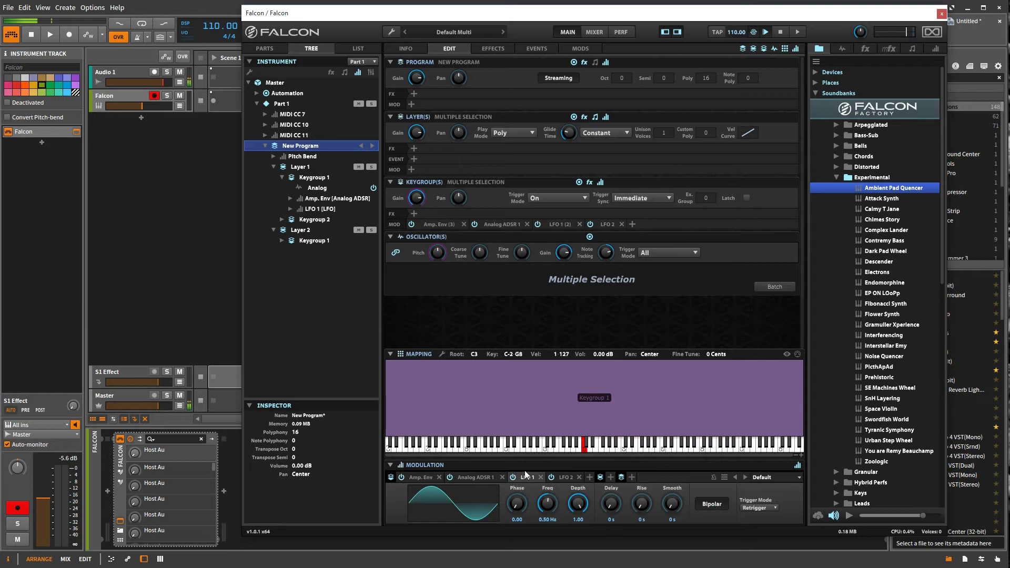
pyautogui.click(458, 508)
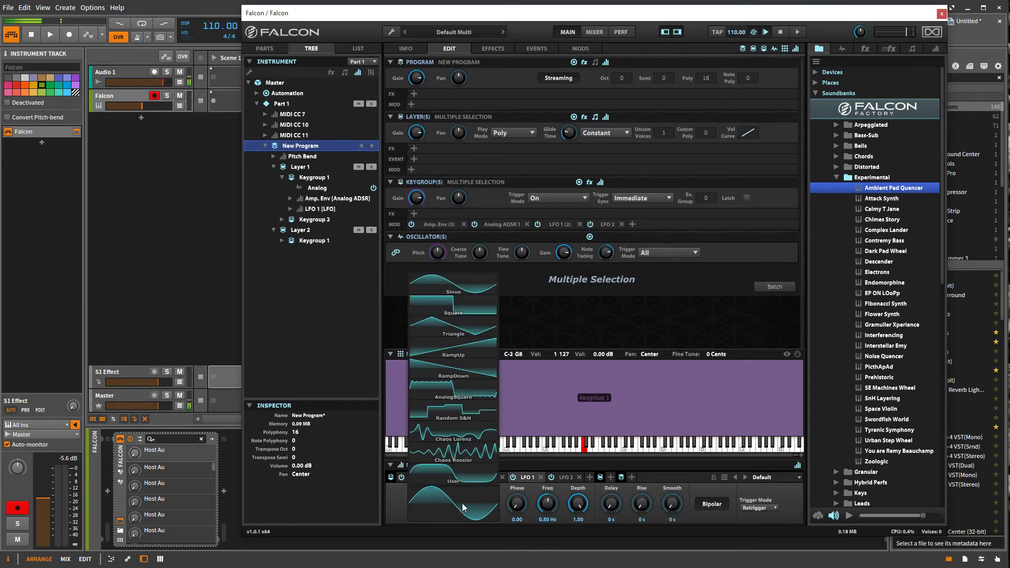
pyautogui.click(463, 412)
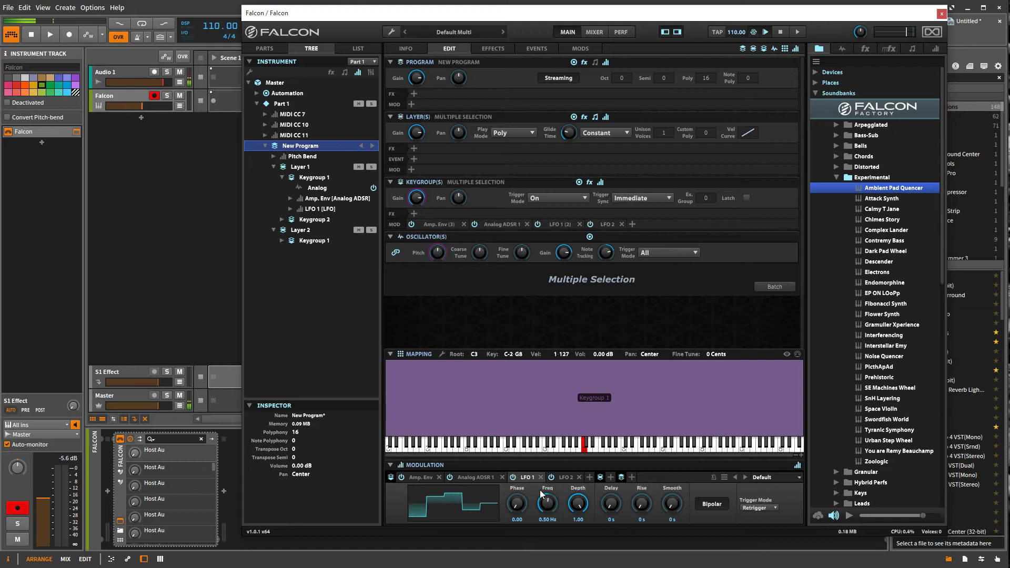
# Check LFO 1 in the first keygroup of each layer, and LFO 2 in the Layer 2 keygroup
pyautogui.click(323, 208)
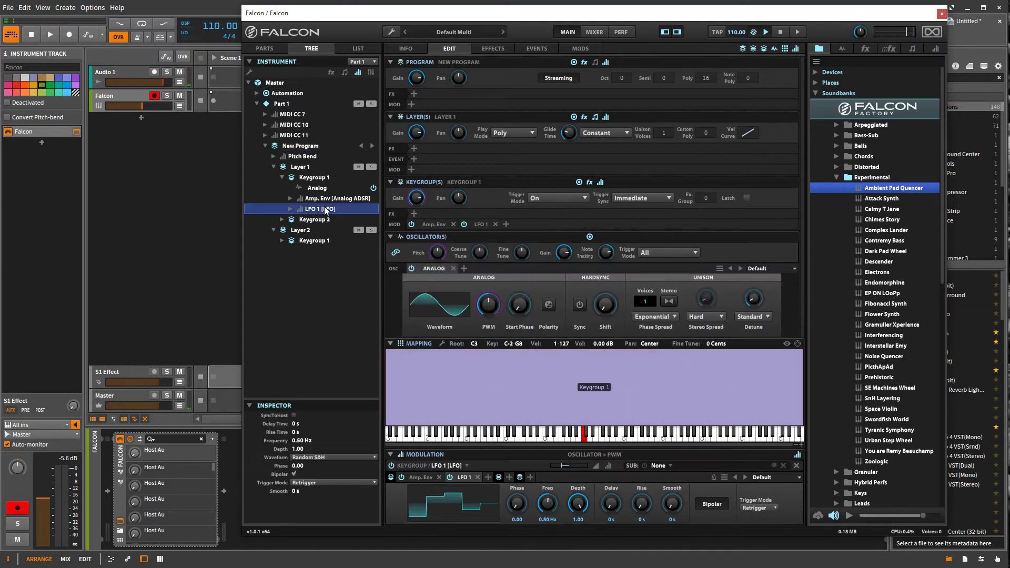
pyautogui.click(282, 239)
pyautogui.click(331, 273)
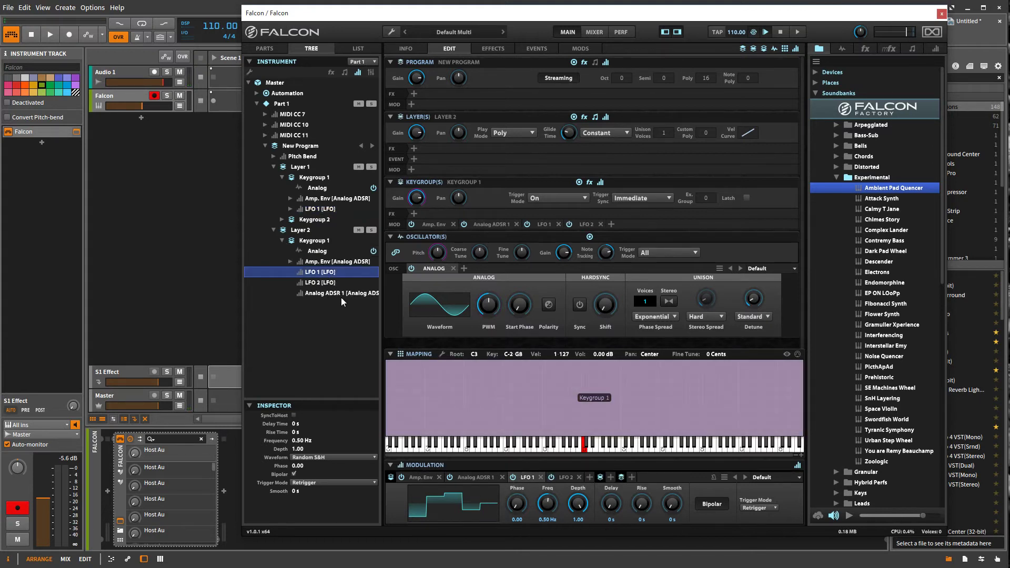
pyautogui.click(320, 282)
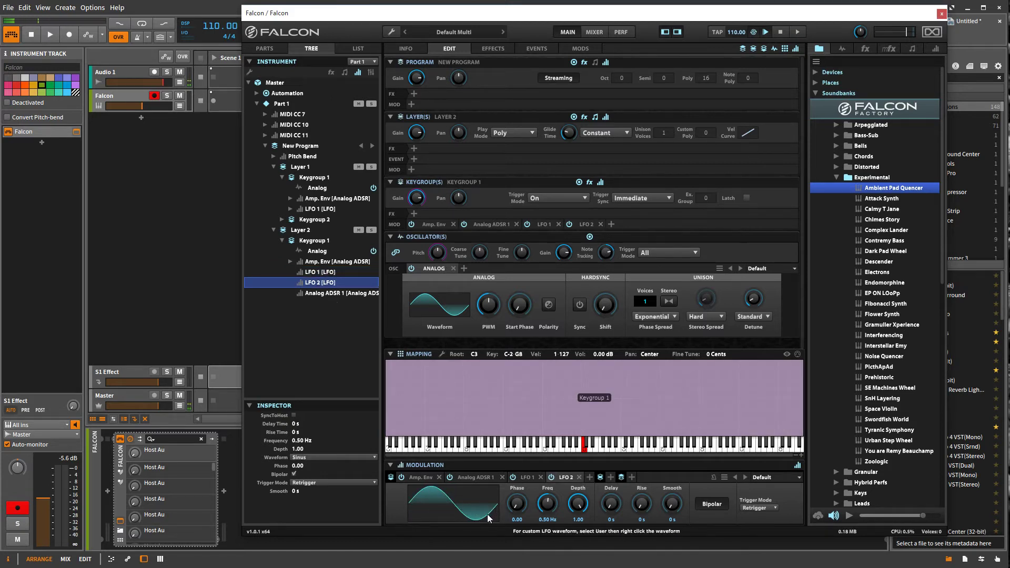
# Add a second LFO to Keygroup 1 of Layer 1
pyautogui.click(321, 177)
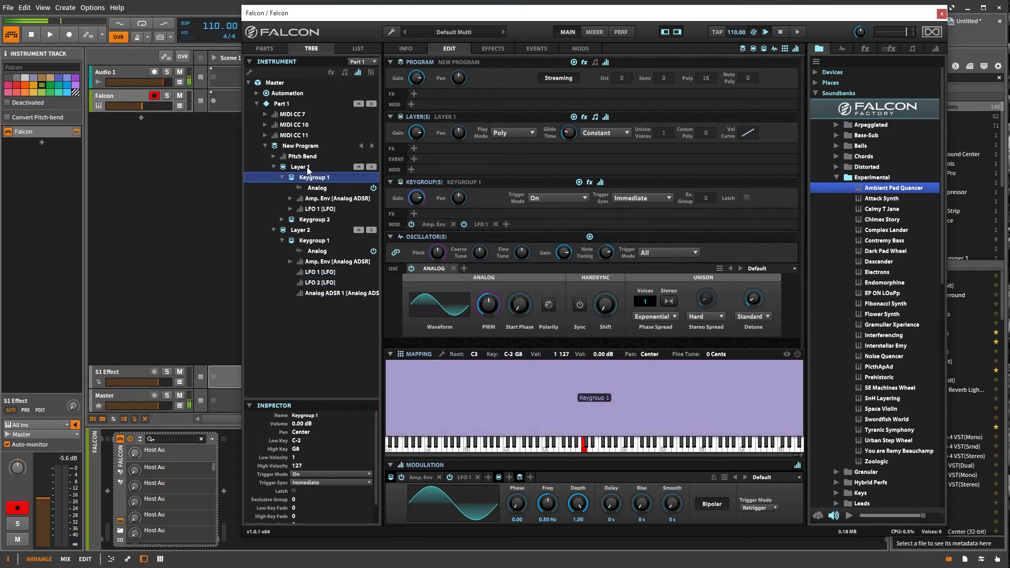
pyautogui.click(488, 477)
pyautogui.click(520, 545)
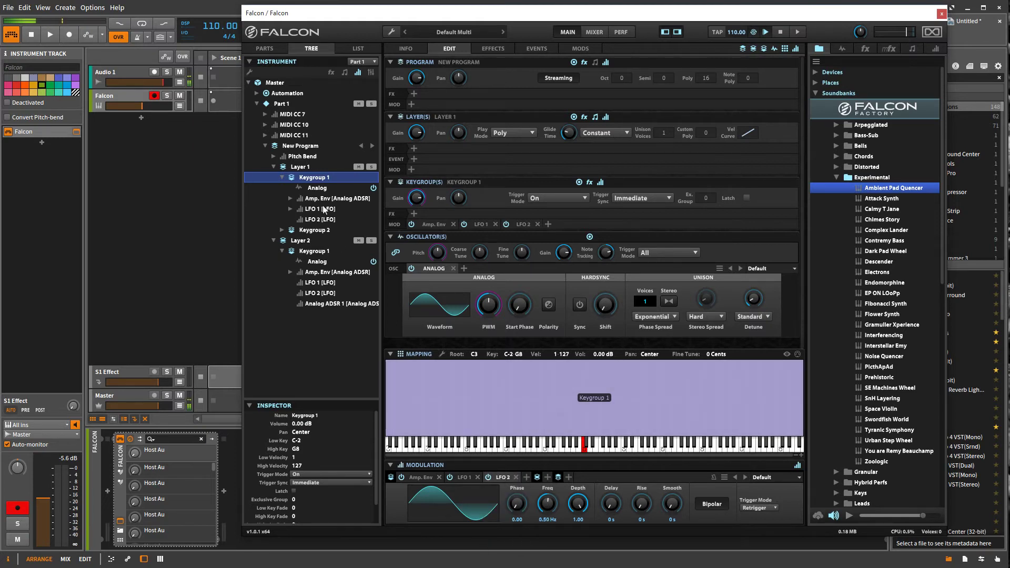
# Select the whole New Program and set the waveform of the shared LFO 2 to Chaos Rossler
pyautogui.click(306, 147)
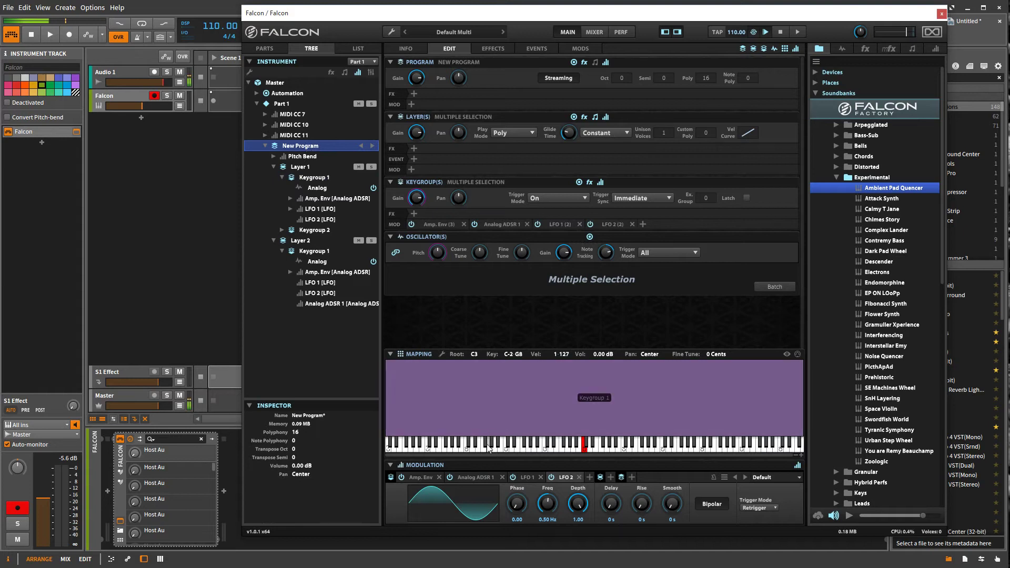
pyautogui.click(472, 513)
pyautogui.click(465, 455)
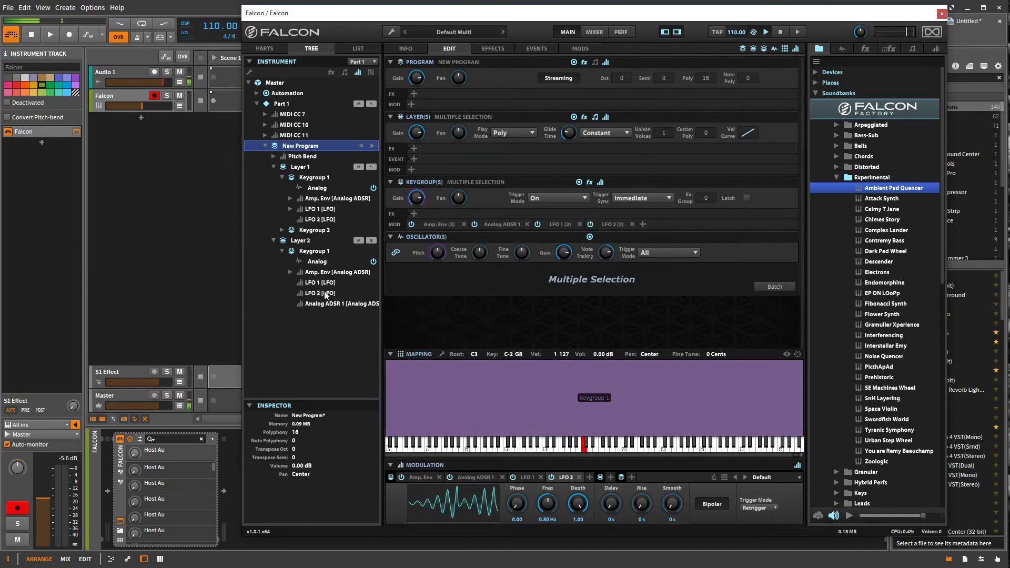
# Inspect the waveform of LFO 2 in the Layer 2 keygroup and the modulation source types available for adding
pyautogui.click(316, 240)
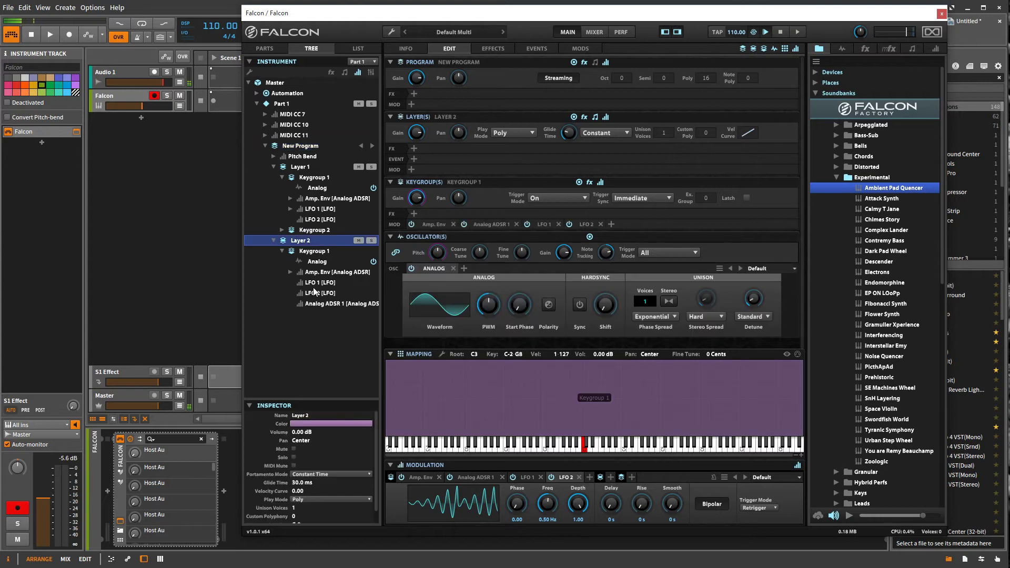
pyautogui.click(317, 293)
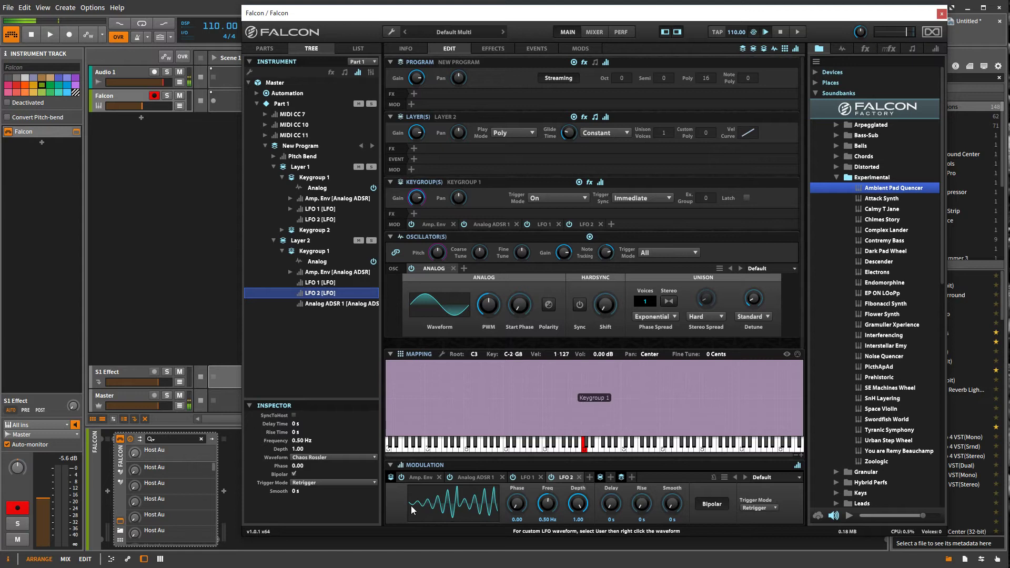
pyautogui.click(590, 476)
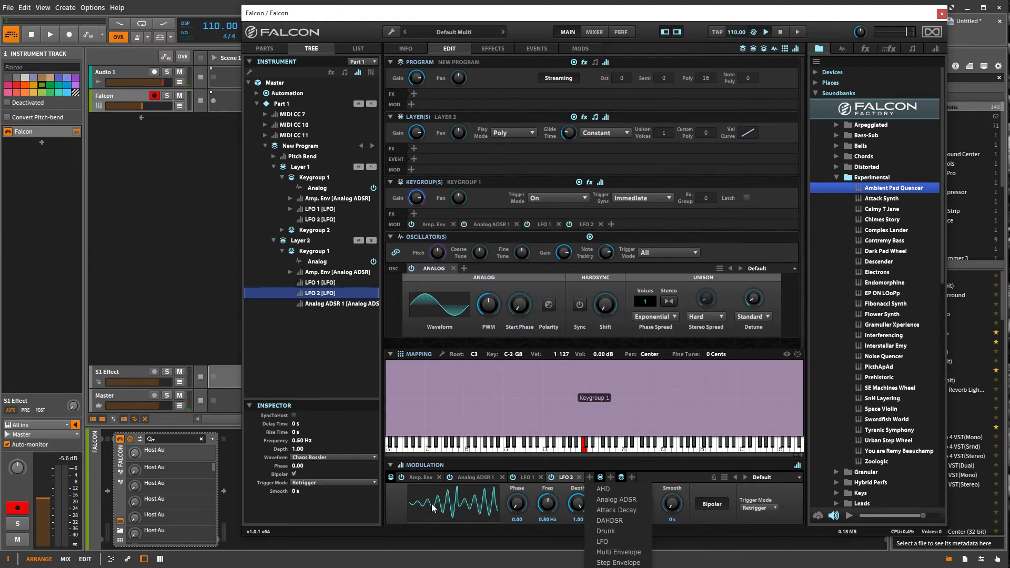
pyautogui.click(403, 505)
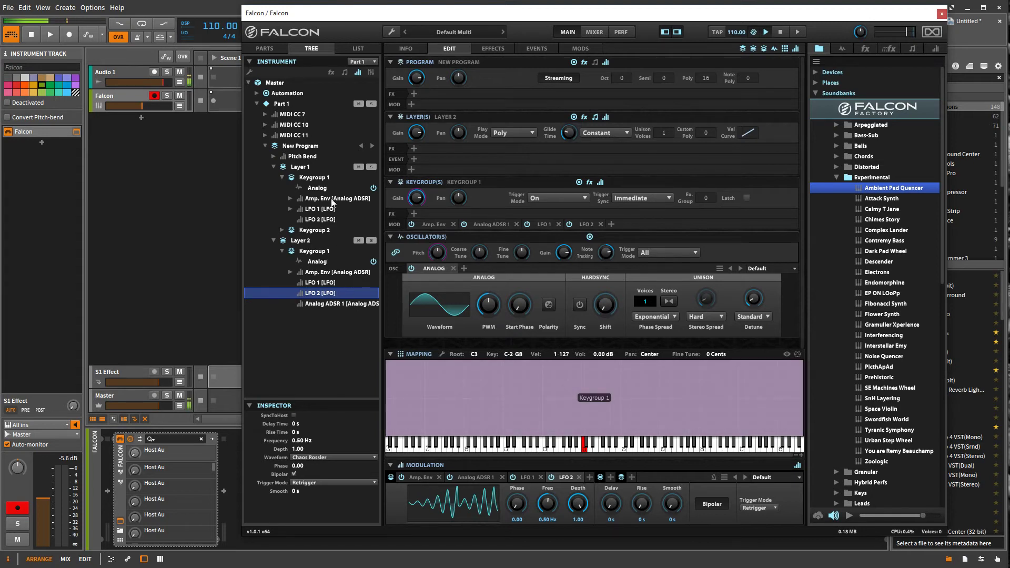
# Set LFO 1 in the Layer 2 keygroup alone to the AnalogSquare waveform and compare it with LFO 1 in Layer 1
pyautogui.click(320, 145)
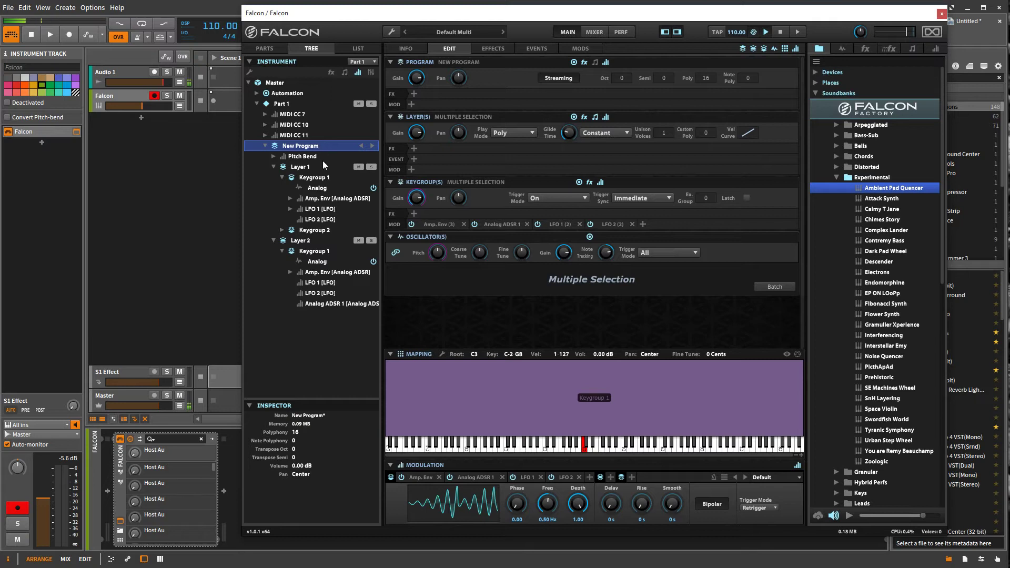
pyautogui.click(329, 283)
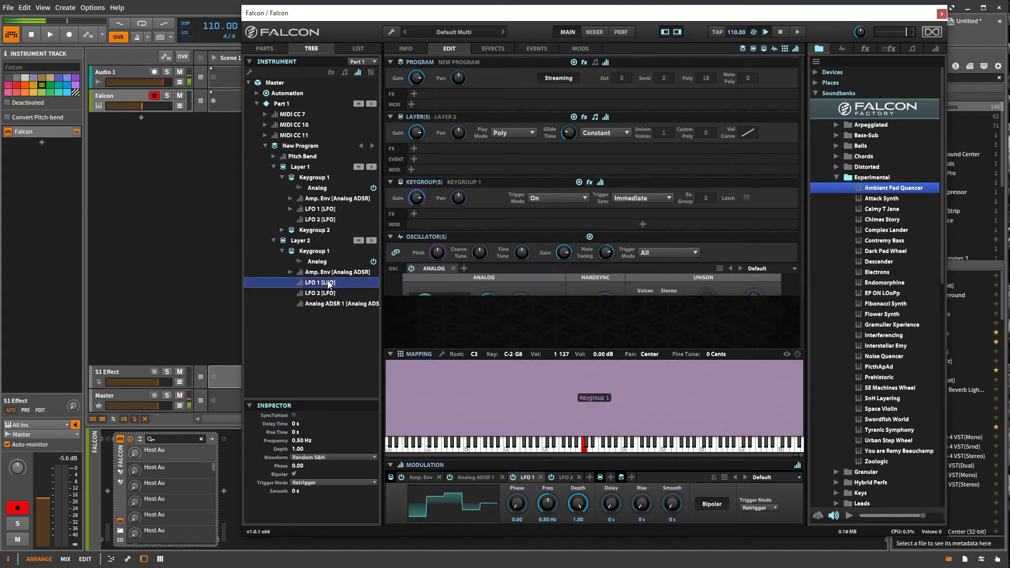
pyautogui.click(459, 508)
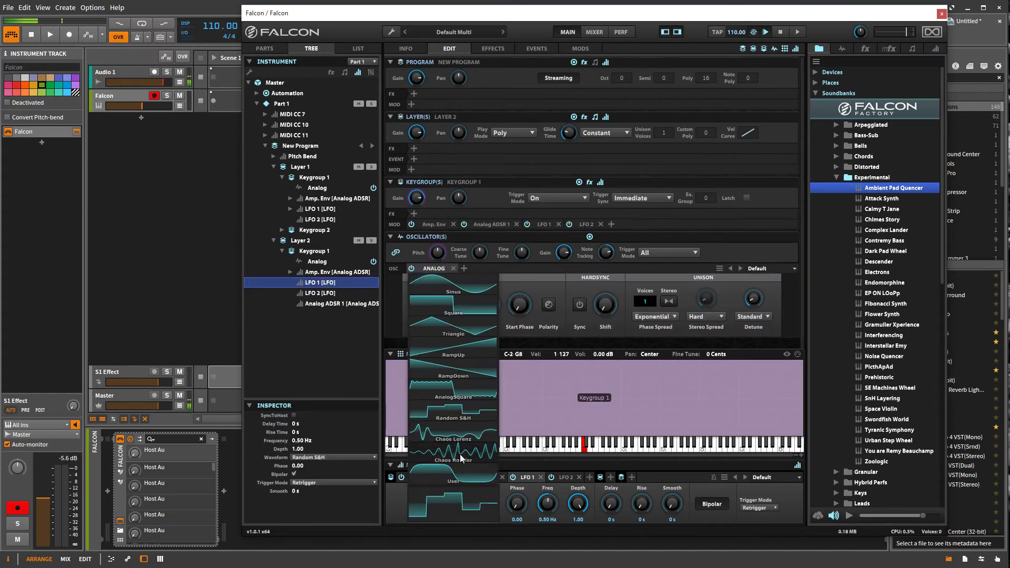
pyautogui.click(469, 385)
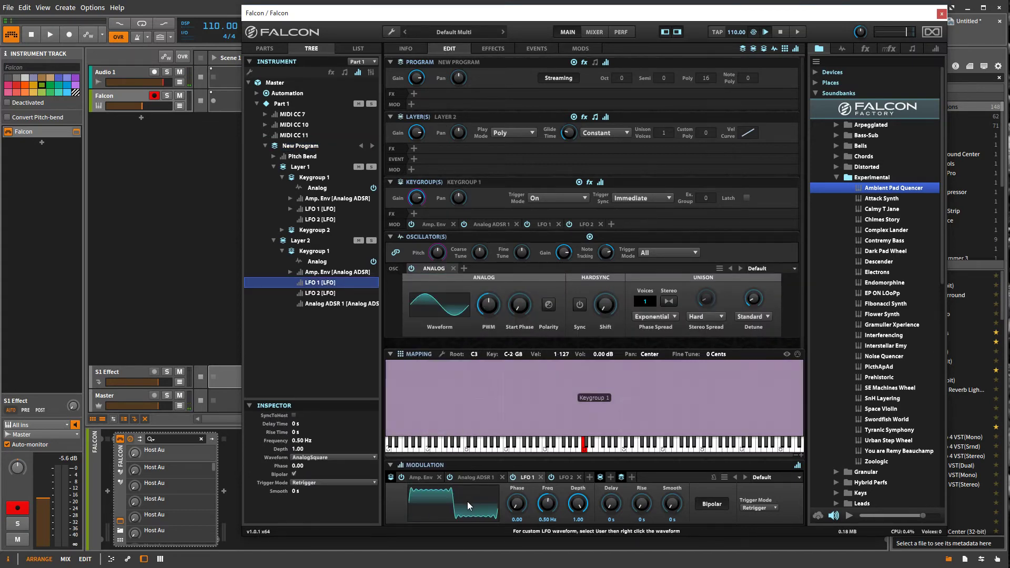
pyautogui.click(324, 210)
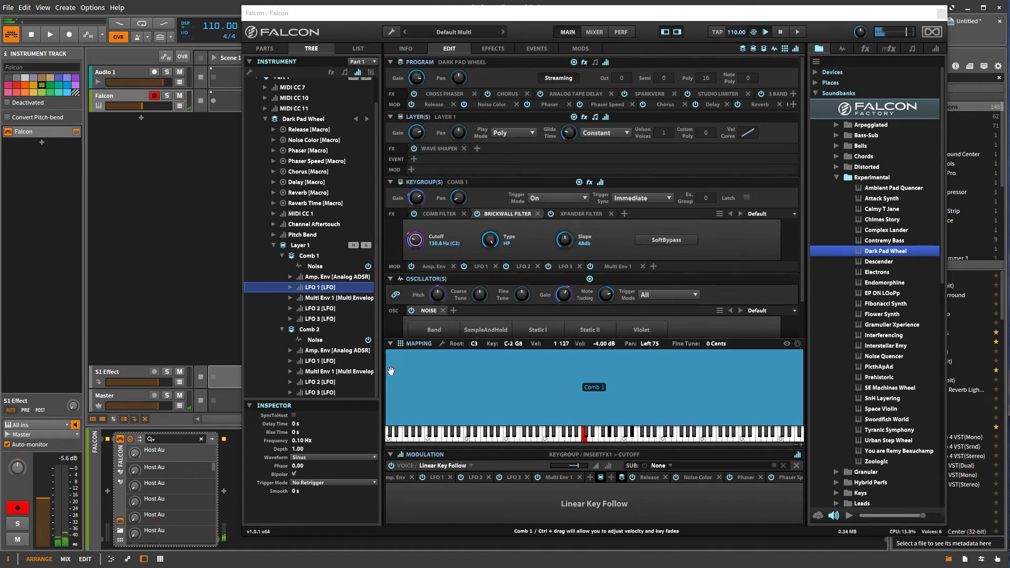
# Step forward through the Experimental presets from Dark Pad Wheel to EP ON LOoPp
pyautogui.click(320, 120)
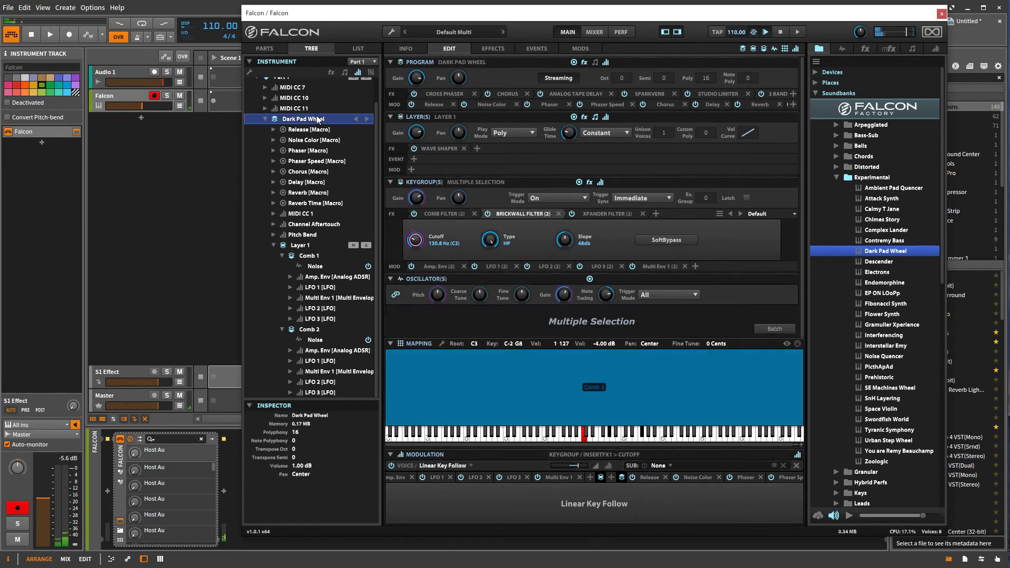
pyautogui.click(367, 119)
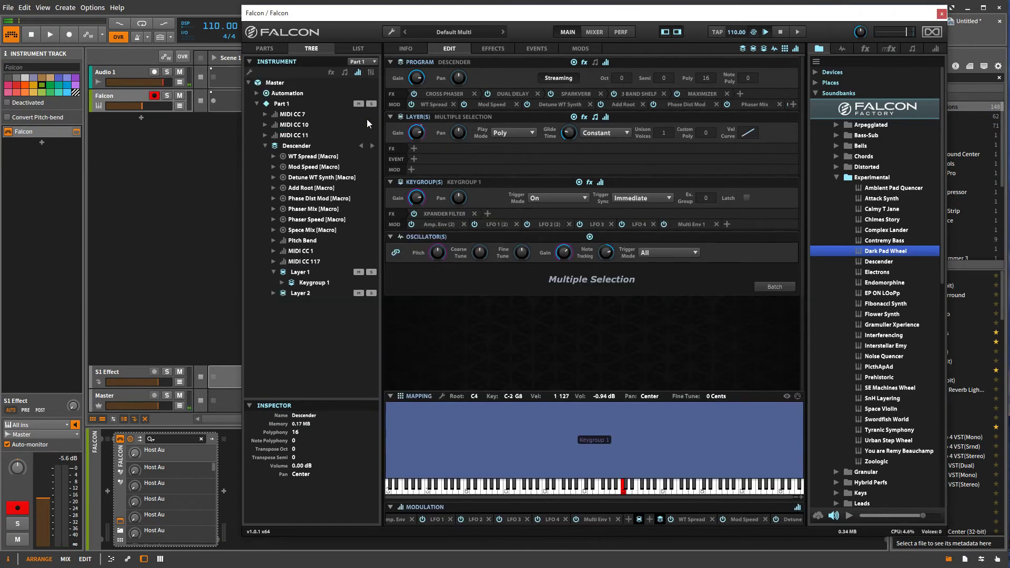
pyautogui.click(372, 145)
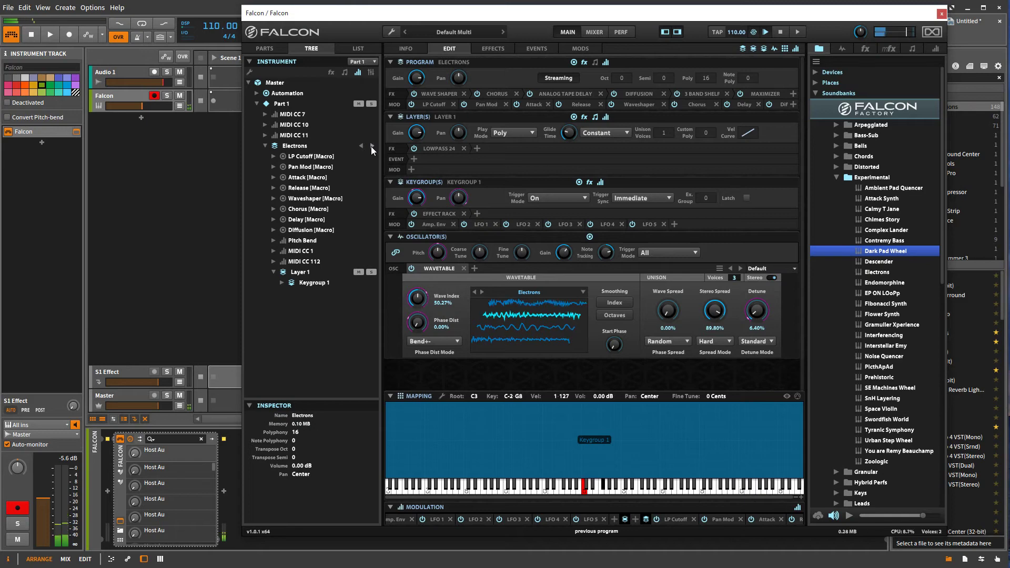
pyautogui.click(372, 146)
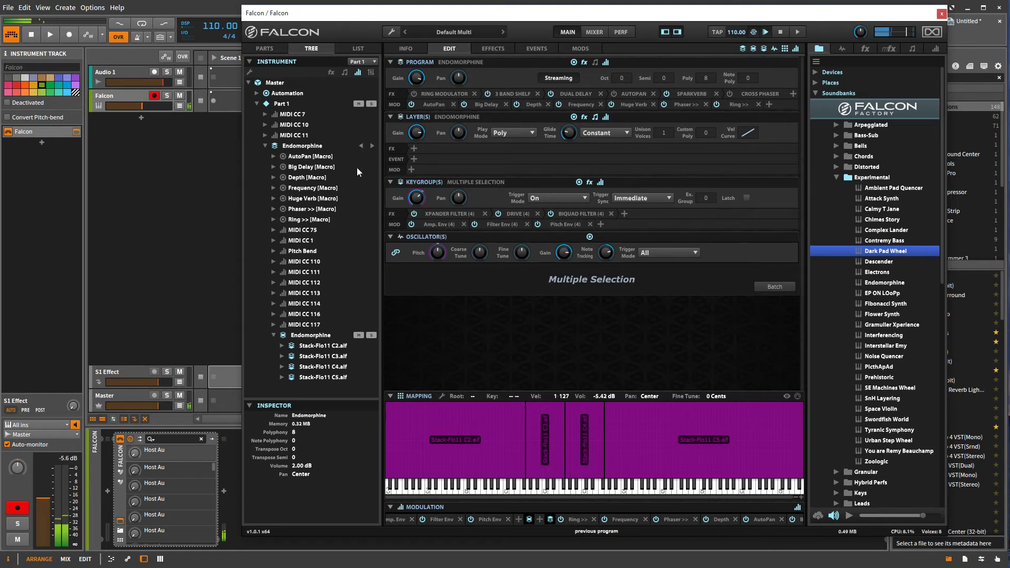
pyautogui.click(372, 147)
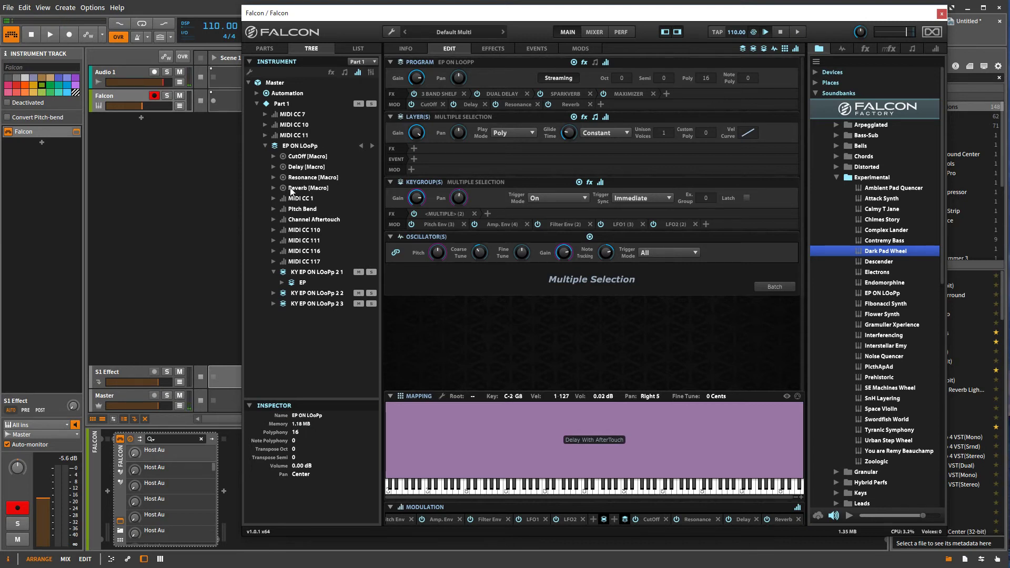
# Adjust the CutOff macro of EP ON LOoPp, and expand the EP keygroup in the edit view to list its modulators
pyautogui.click(404, 47)
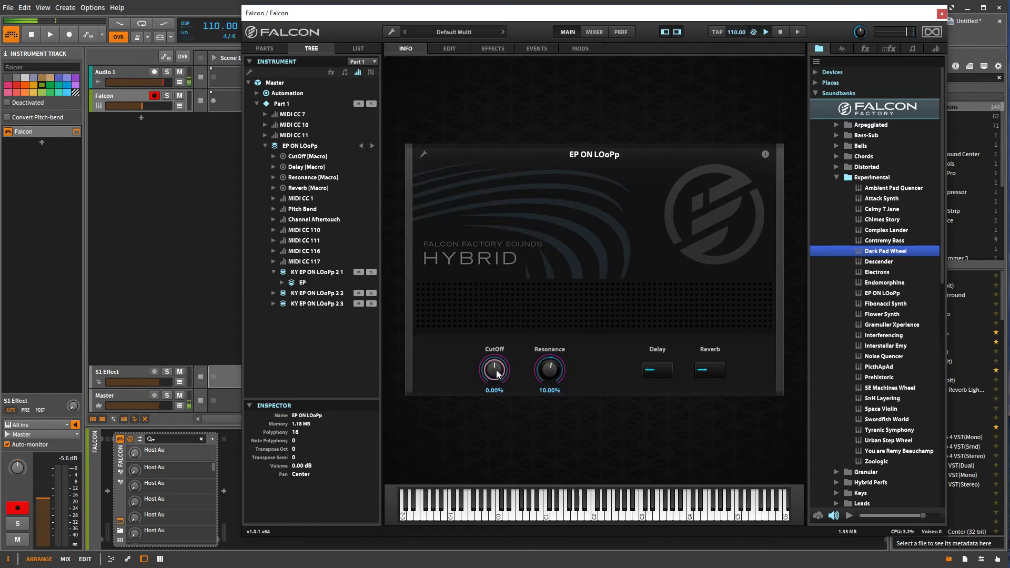
pyautogui.moveTo(496, 371)
pyautogui.mouseDown()
pyautogui.moveTo(481, 368)
pyautogui.moveTo(488, 376)
pyautogui.mouseUp()
pyautogui.click(447, 46)
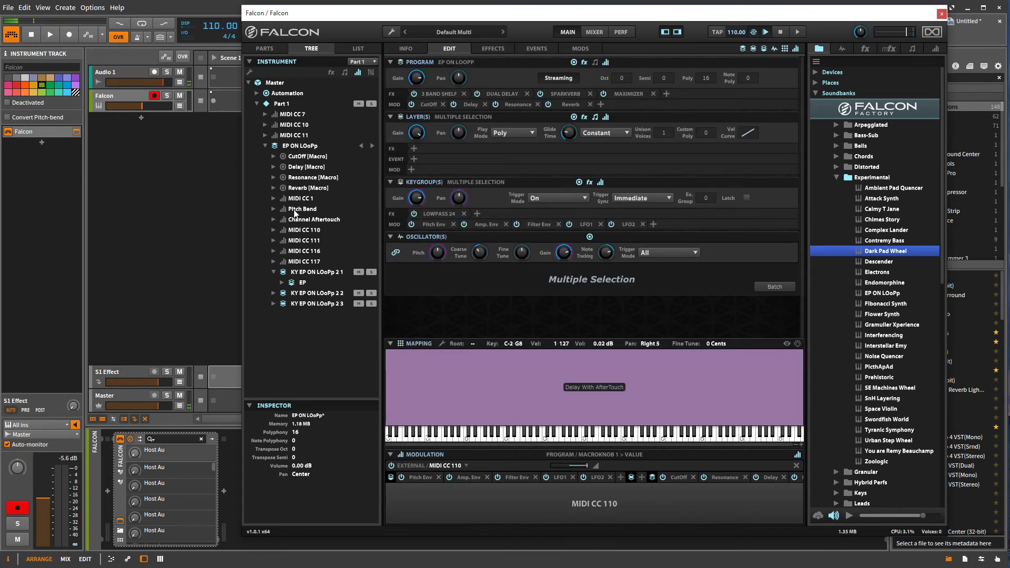
pyautogui.click(283, 283)
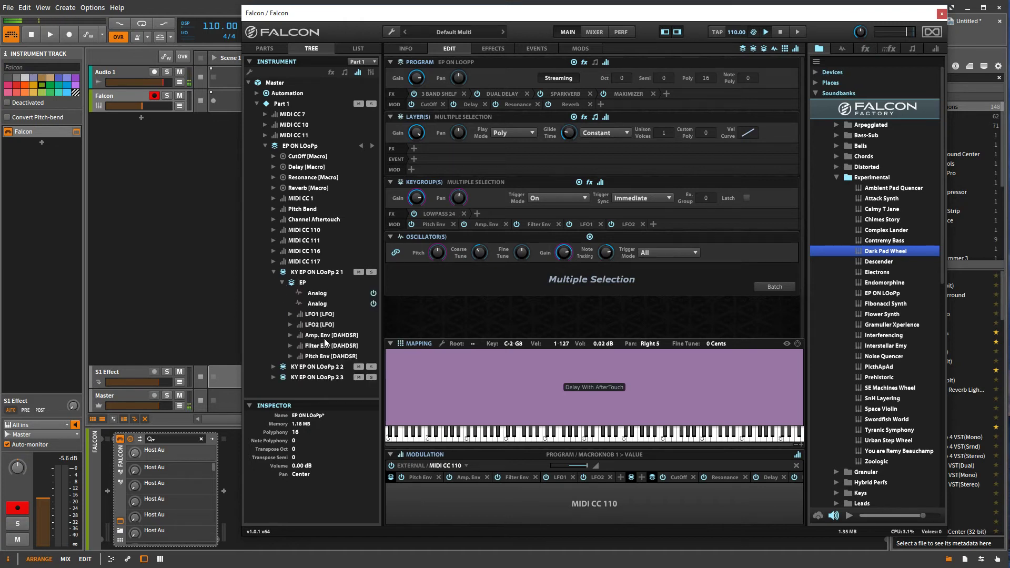
# Open LFO1 of the EP keygroup and examine the modulation sources routed to the Lowpass 24 filter's cutoff
pyautogui.click(274, 367)
pyautogui.click(311, 315)
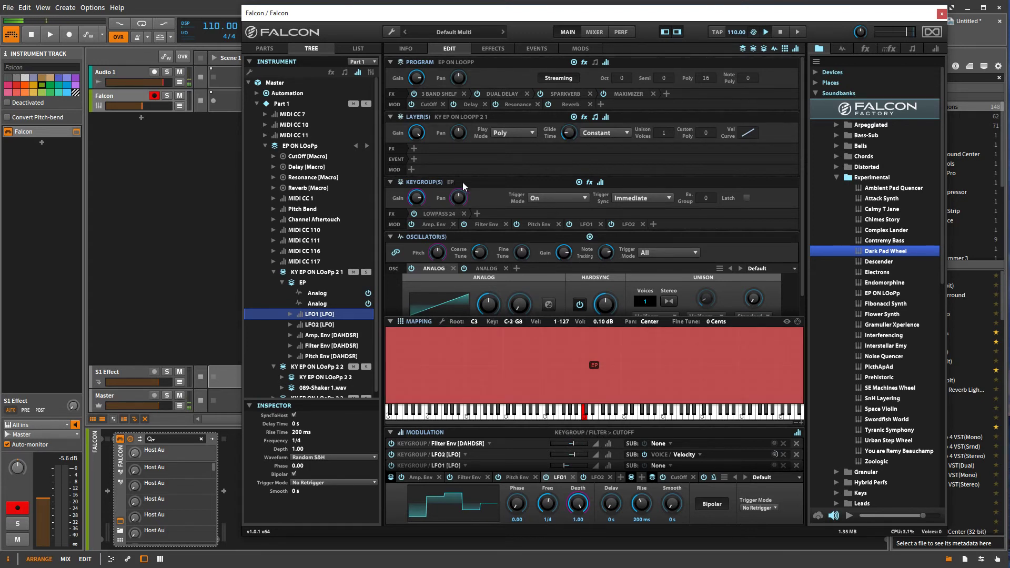
pyautogui.click(440, 213)
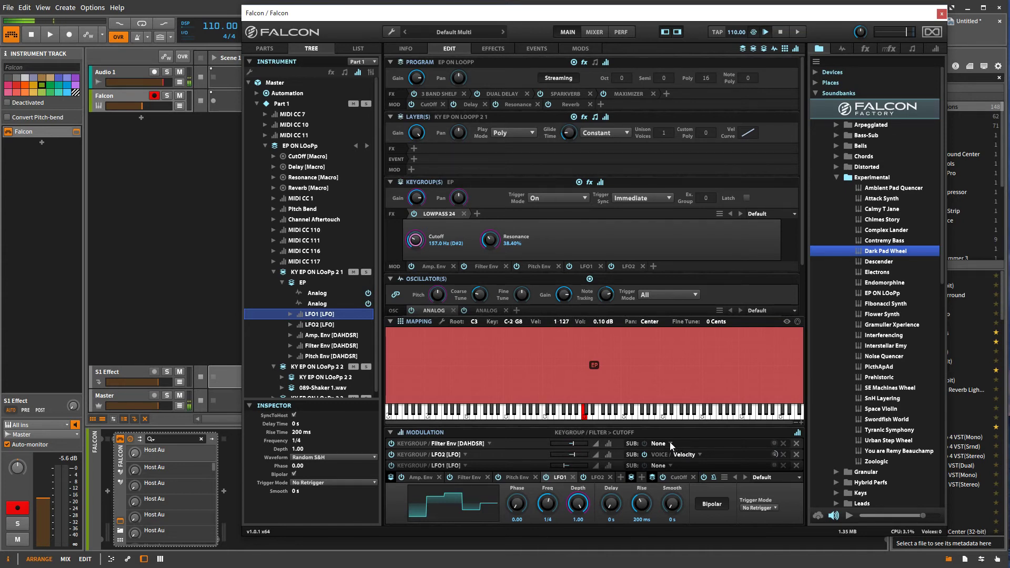
pyautogui.click(644, 455)
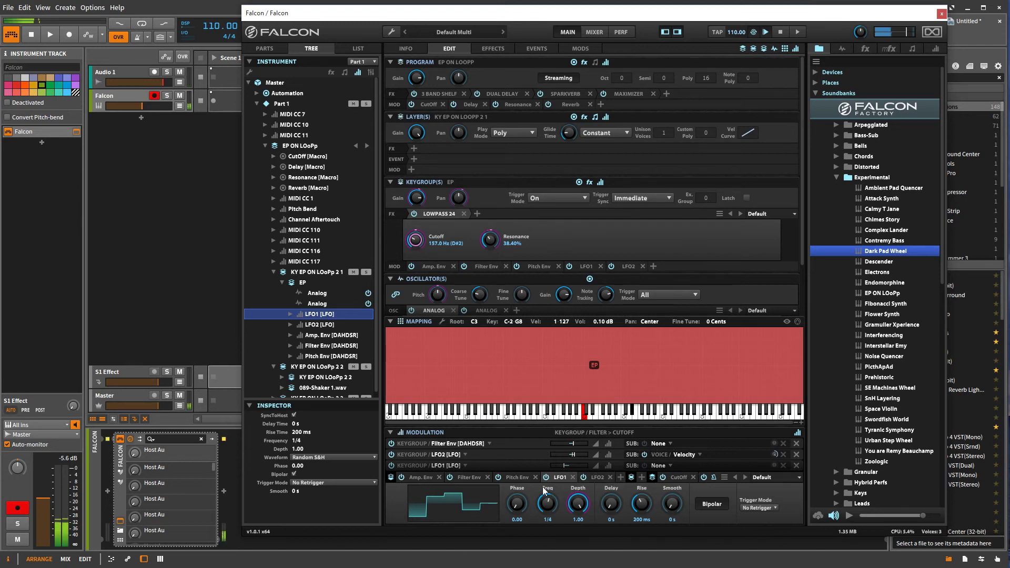
pyautogui.moveTo(571, 457)
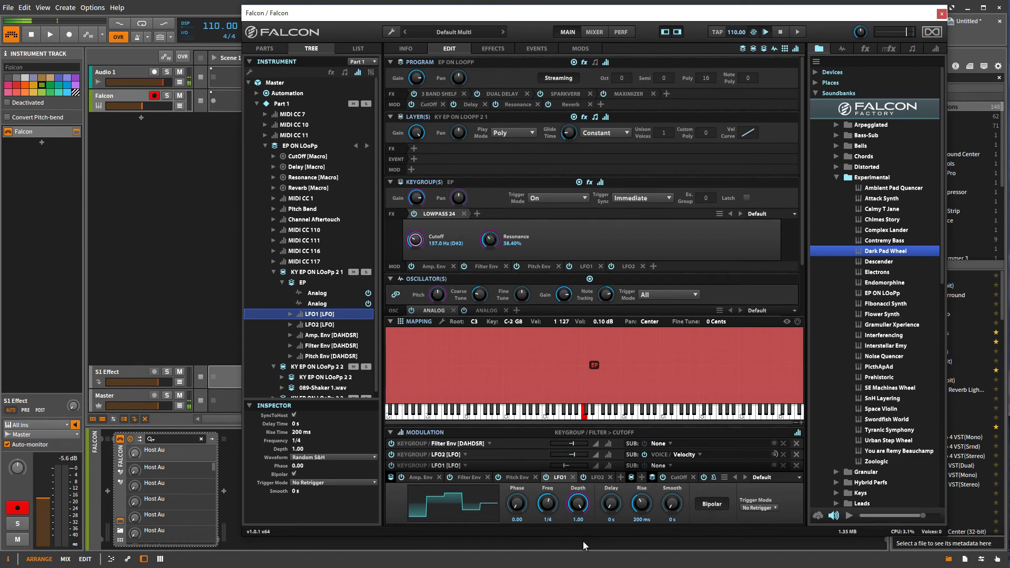
pyautogui.moveTo(555, 504)
# Load the Pad envelope preset into the EP keygroup's Amp. Env
pyautogui.click(425, 476)
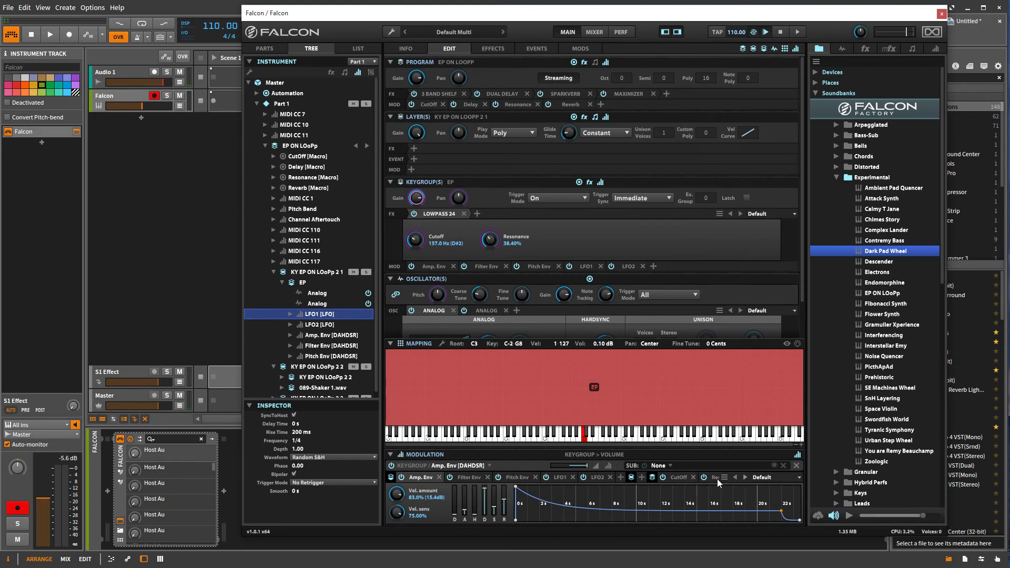
pyautogui.click(777, 477)
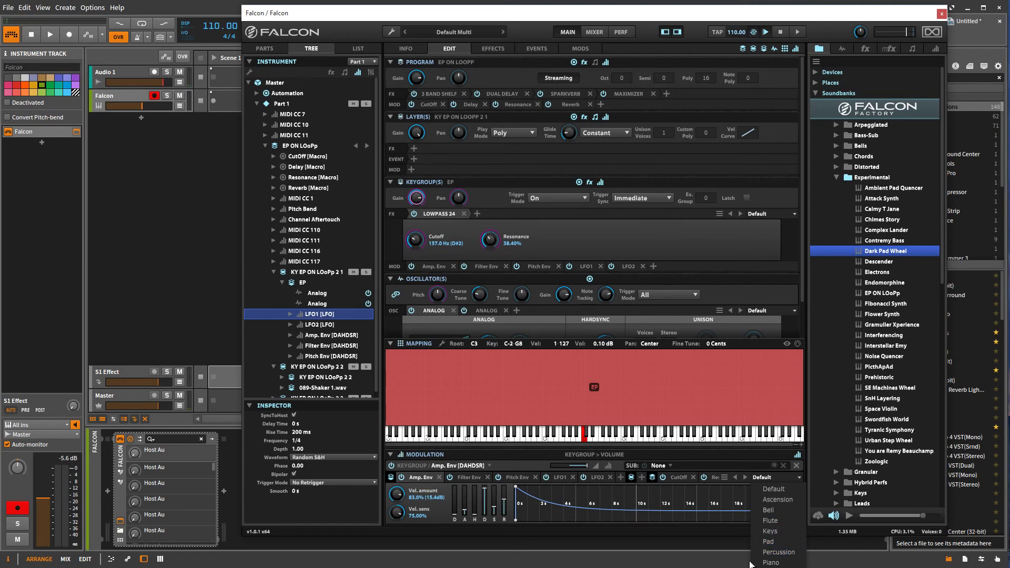
pyautogui.click(777, 543)
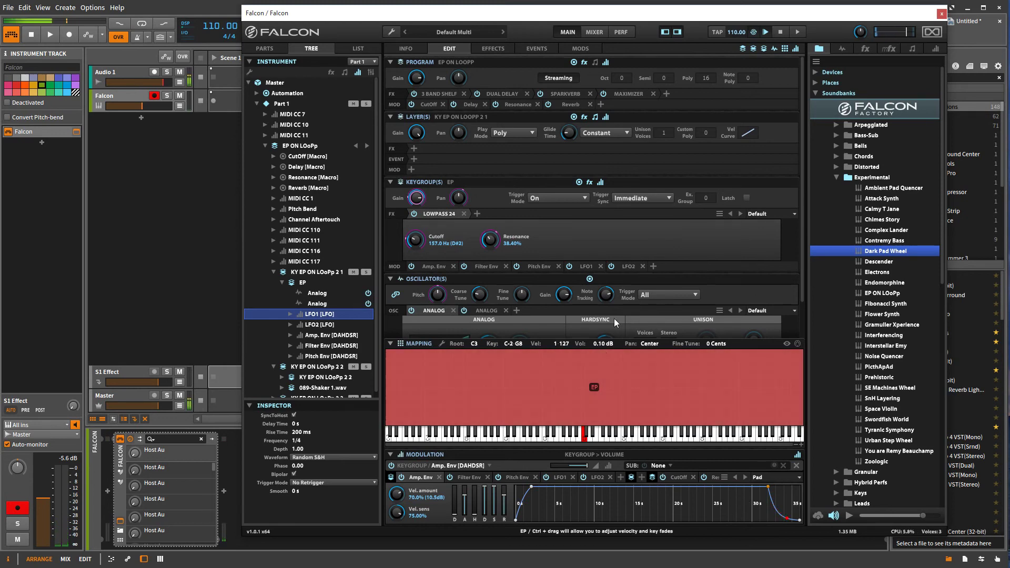
# Open the Filter Env of the EP keygroup and inspect its envelope curve and cutoff routing
pyautogui.scroll(-1, 613, 311)
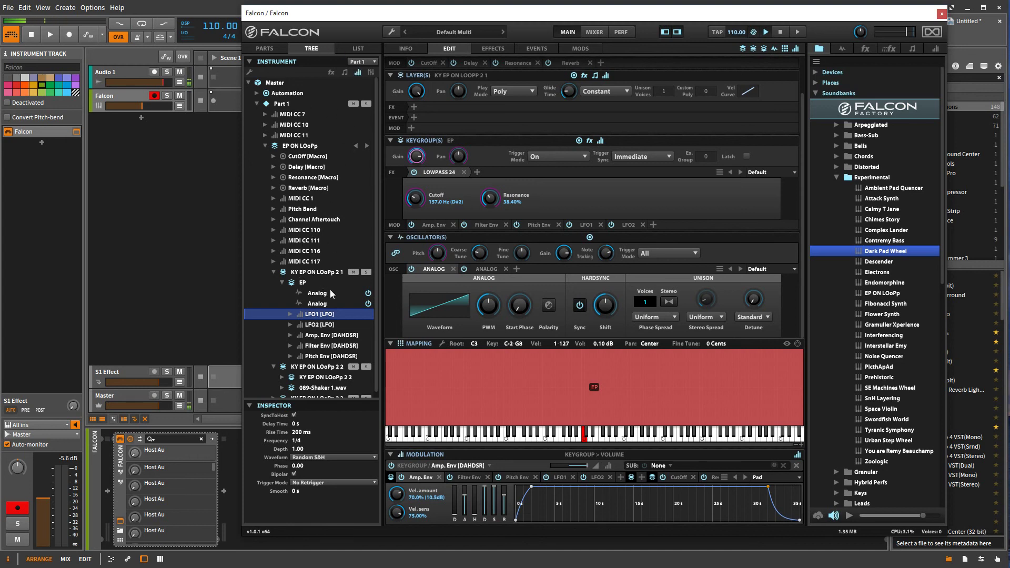
pyautogui.scroll(-1, 334, 247)
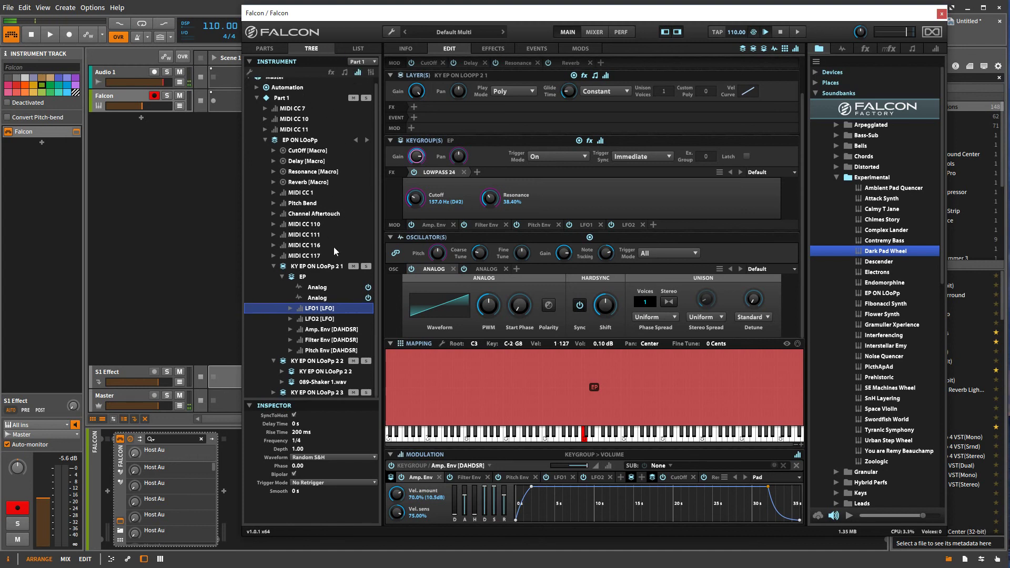
pyautogui.click(327, 340)
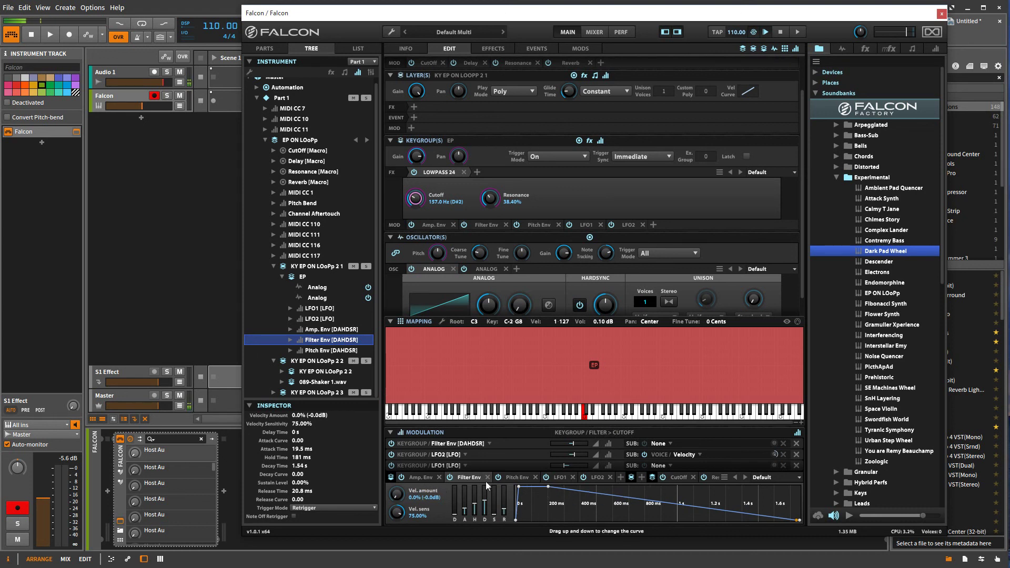
pyautogui.moveTo(488, 495)
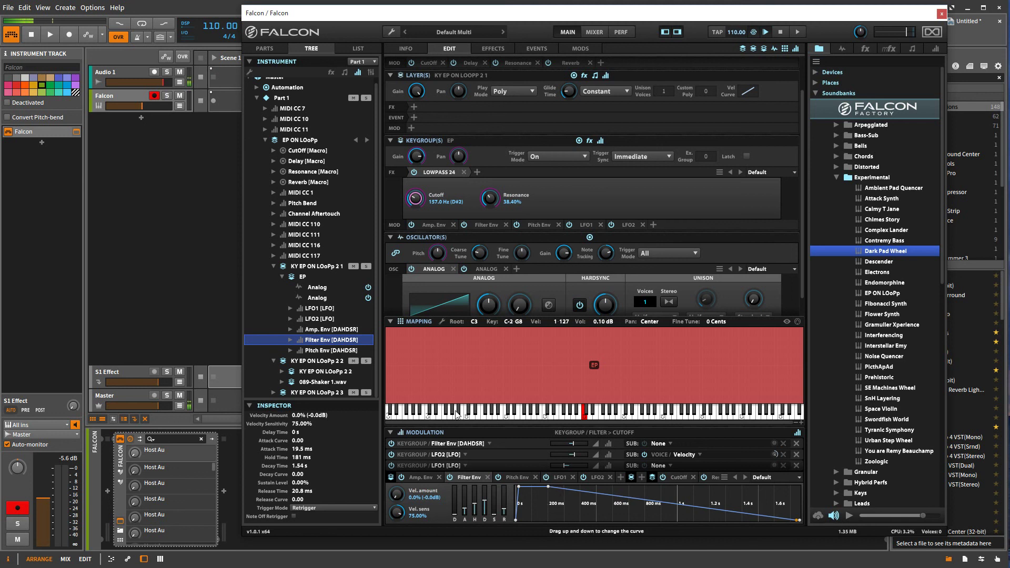